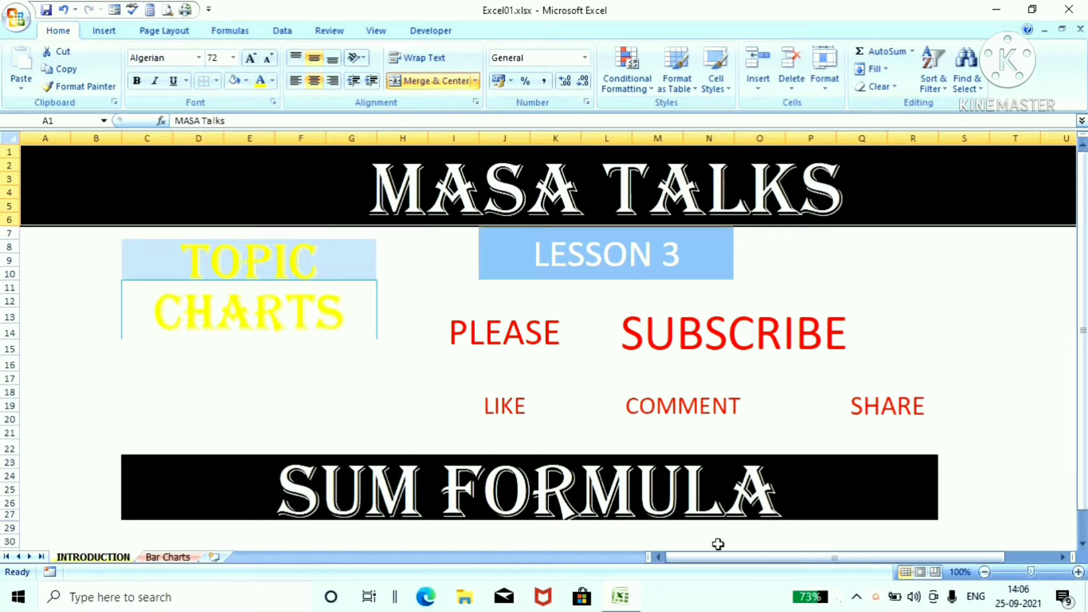
Switch from the INTRODUCTION sheet to the empty Bar Charts sheet
left_click(168, 557)
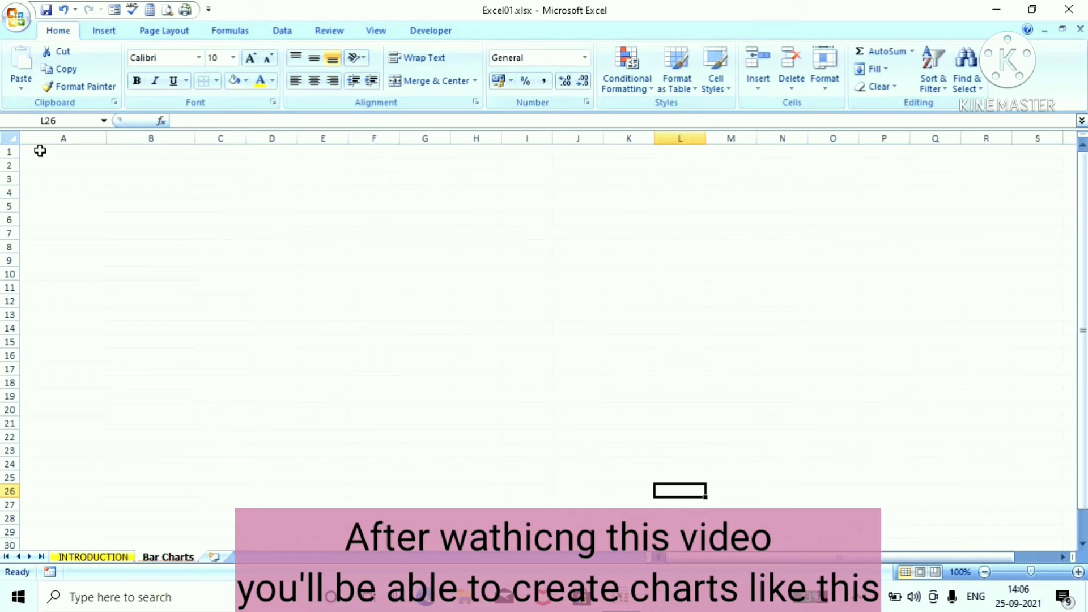
Create a table from A1:B15 with the default headers Column1 and Column2
mouse_move(39, 149)
left_mouse_down()
mouse_move(168, 183)
mouse_move(159, 339)
left_mouse_up()
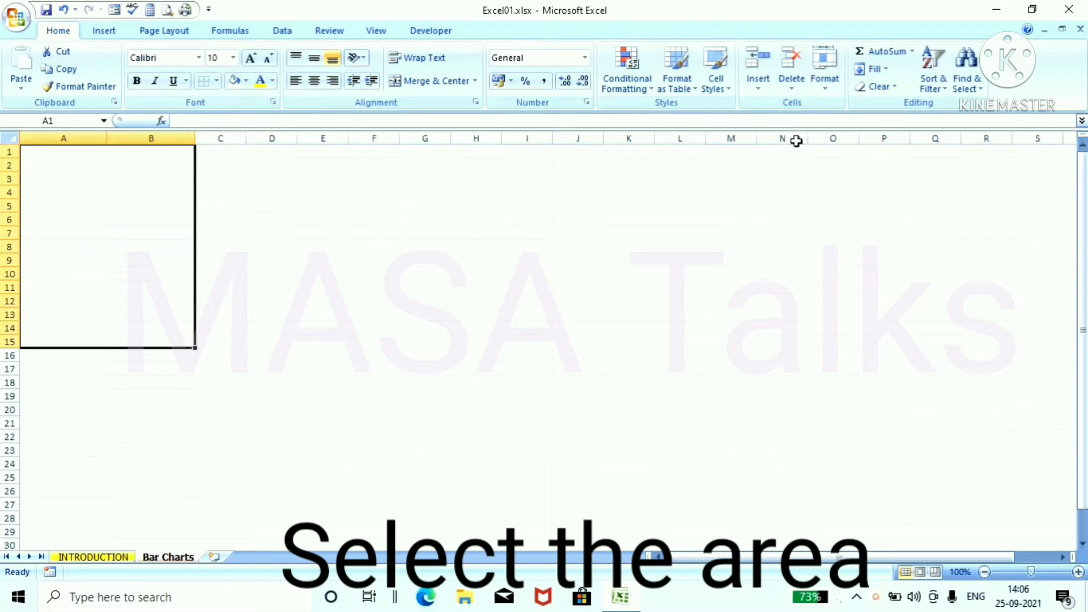
left_click(98, 32)
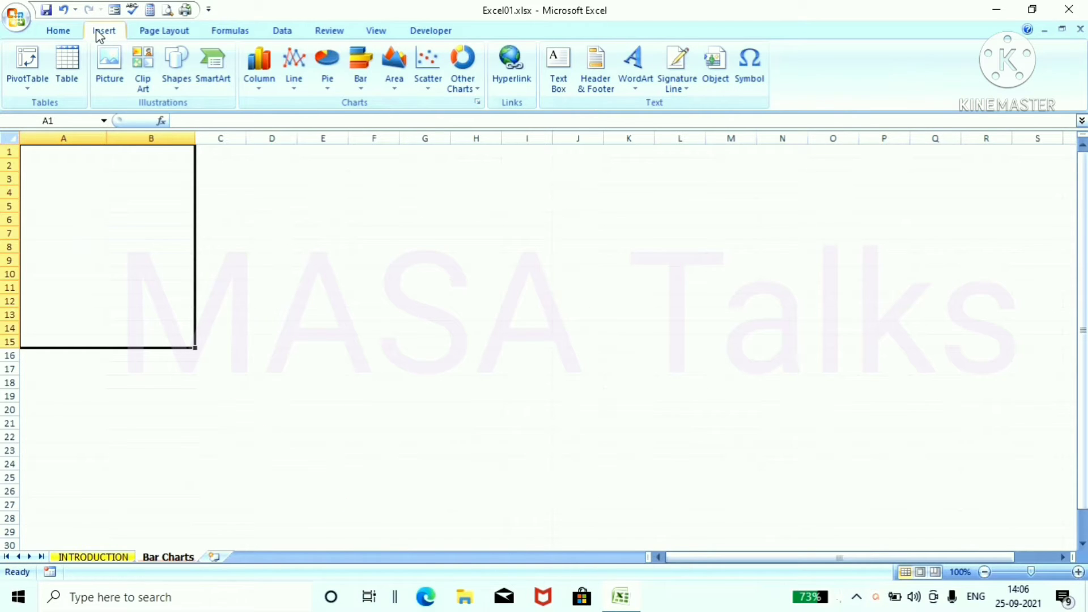
left_click(64, 67)
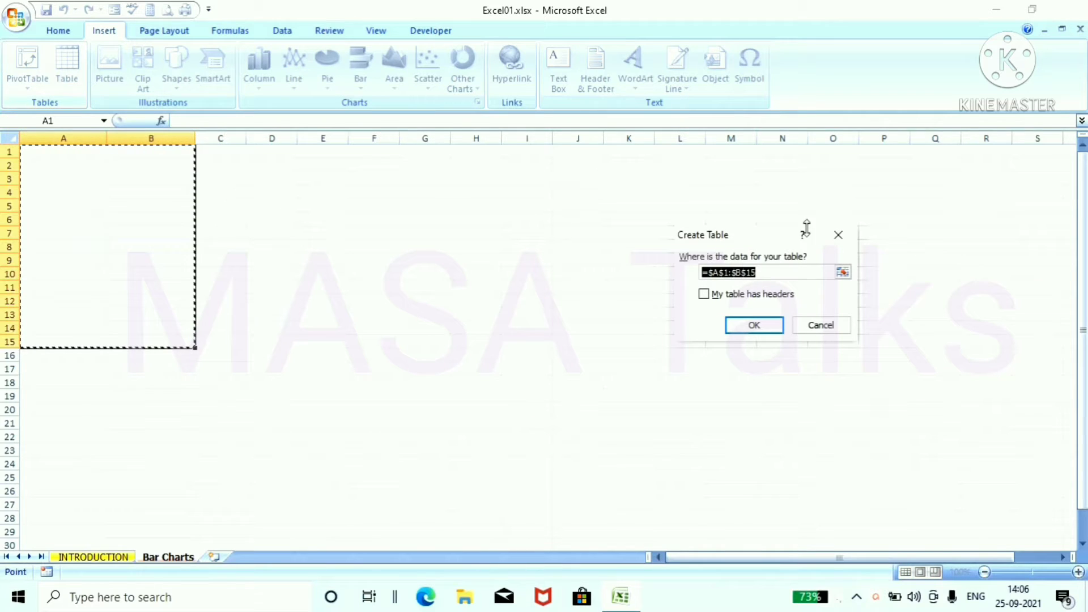
left_click(757, 327)
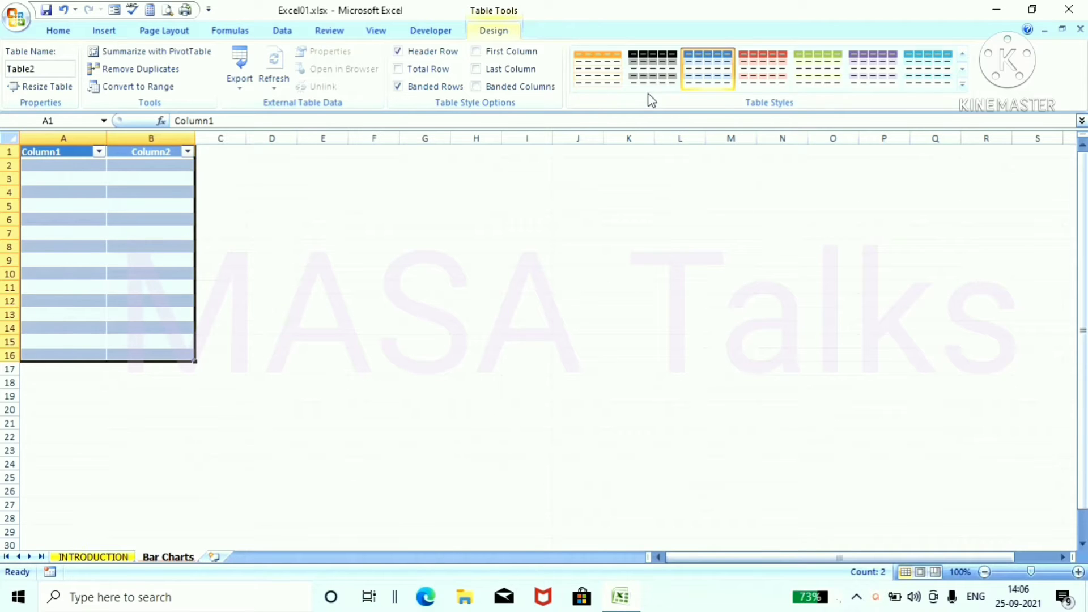
Apply Table Style Light 14 to Table2 for an orange header row and lined rows
left_click(652, 71)
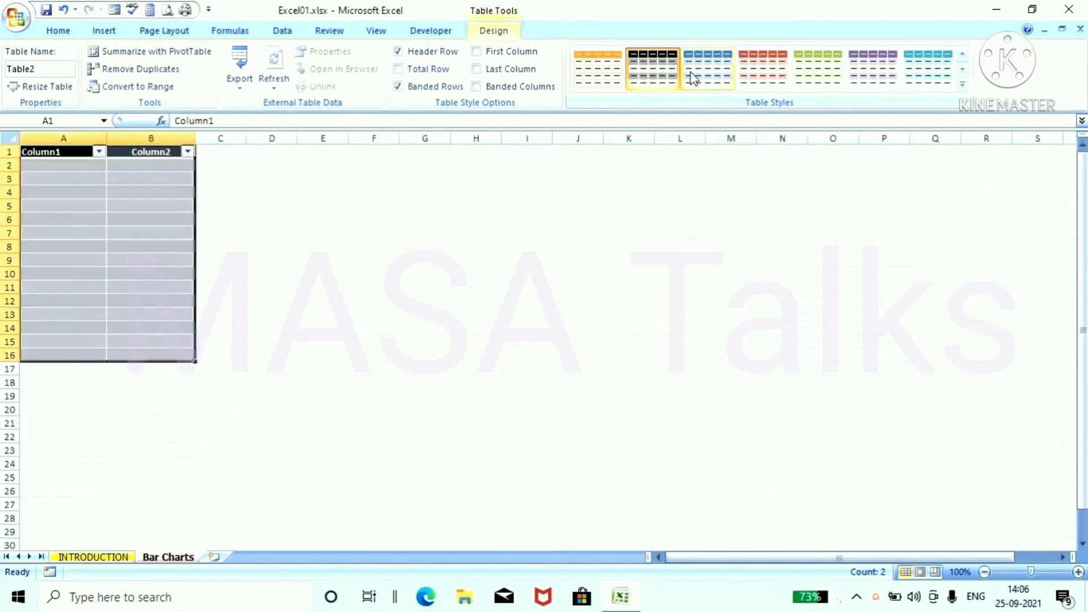
scroll(706, 78, "down", 4)
left_click(707, 71)
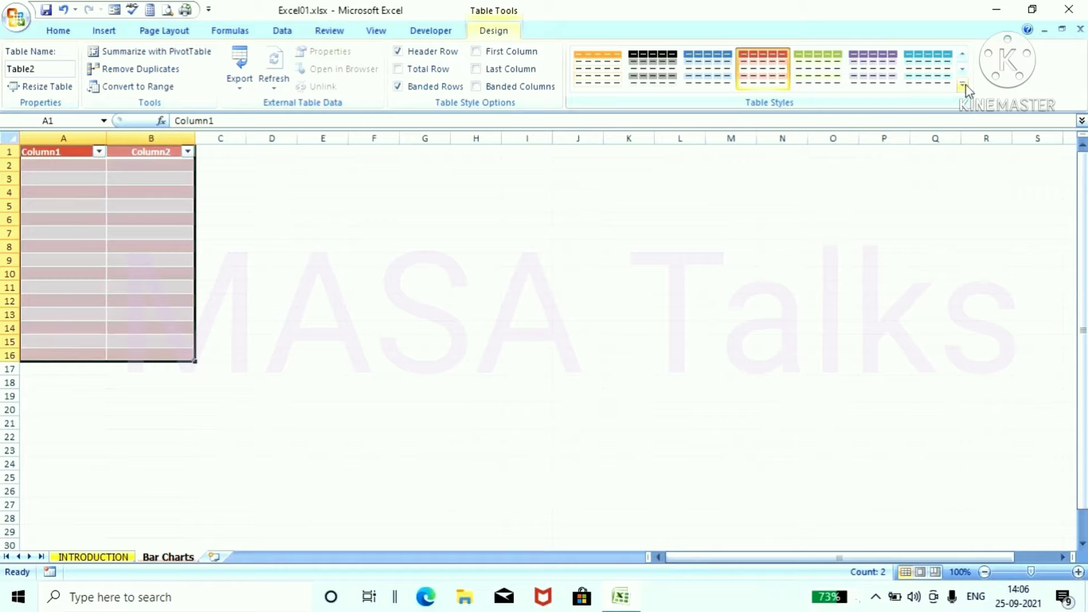
left_click(963, 85)
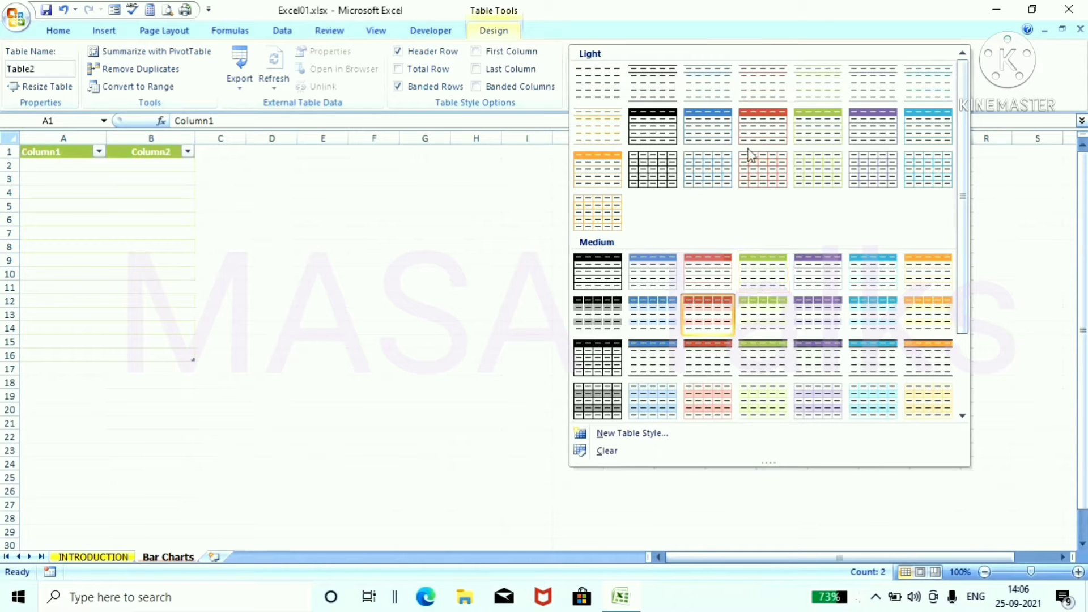
left_click(599, 173)
left_click(472, 219)
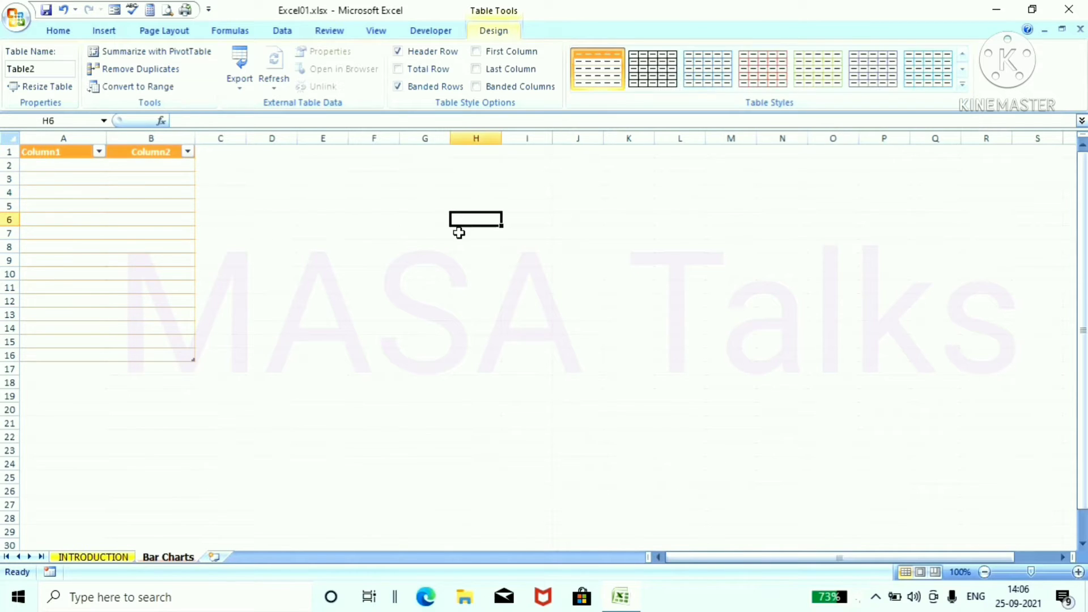
left_click(53, 151)
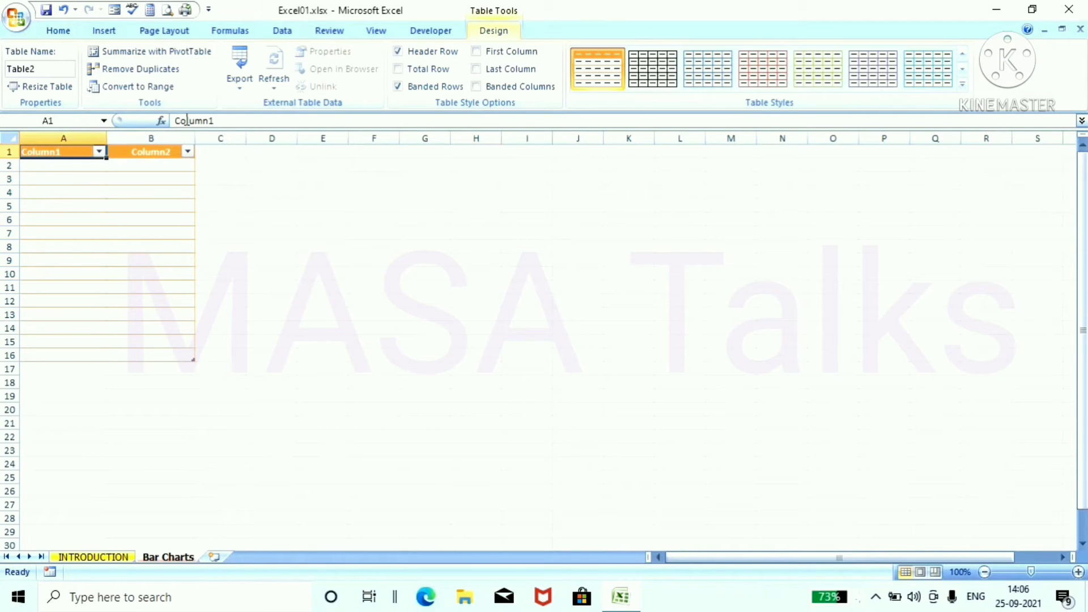
Change the headers Column1 and Column2 to Students_Name and Obtained Marks
double_click(229, 120)
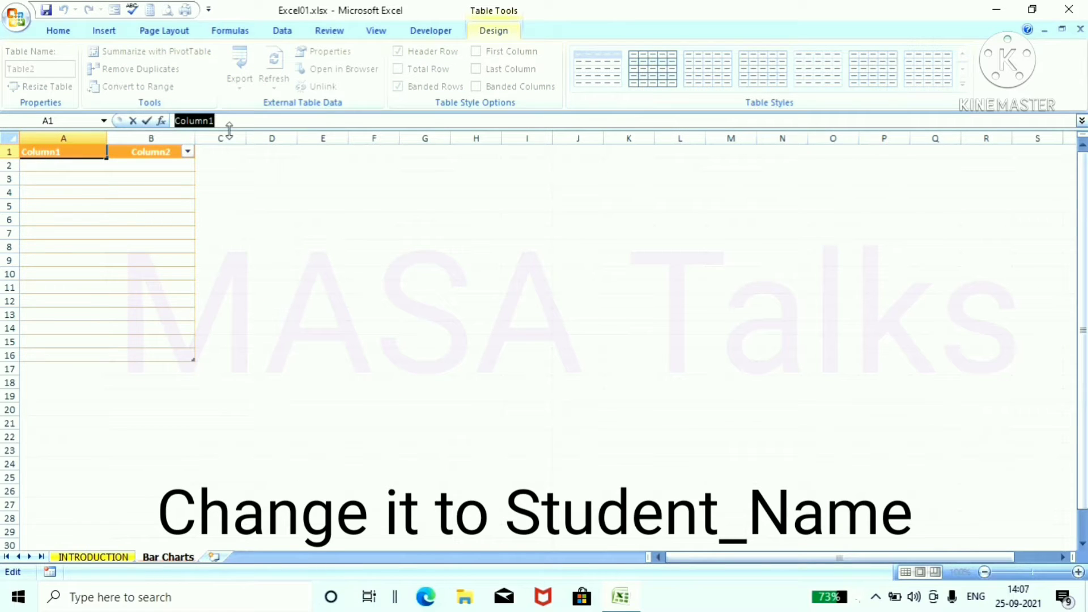
type("Students")
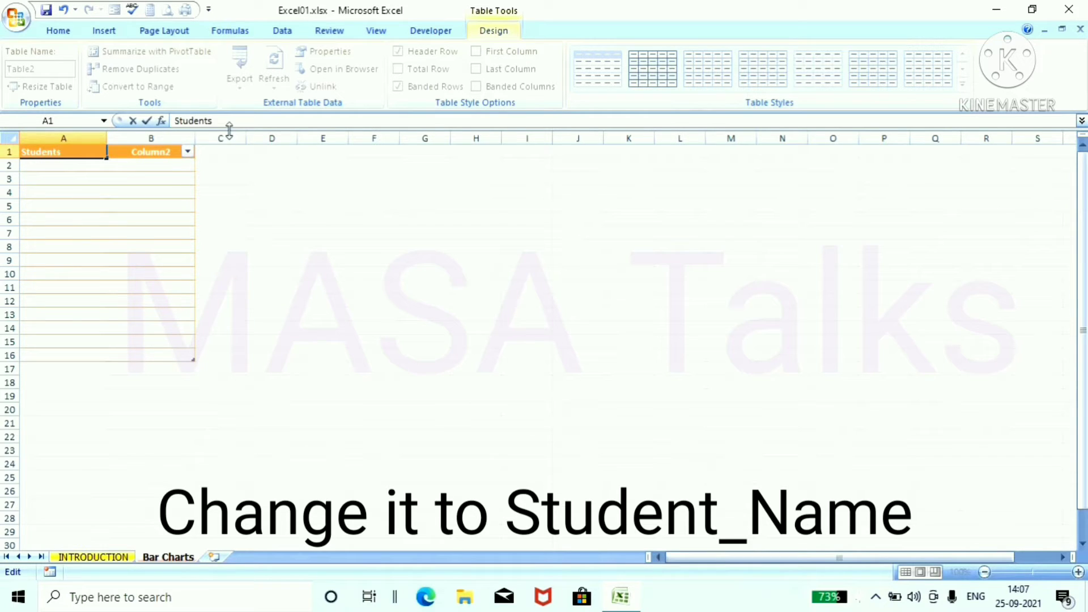
type("_Name")
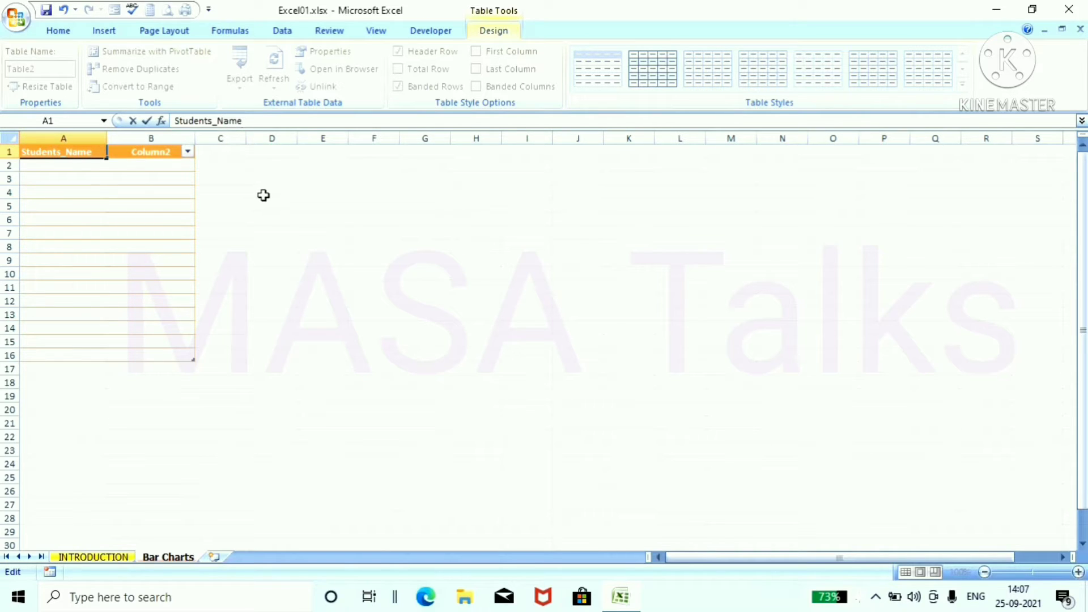
left_click(160, 151)
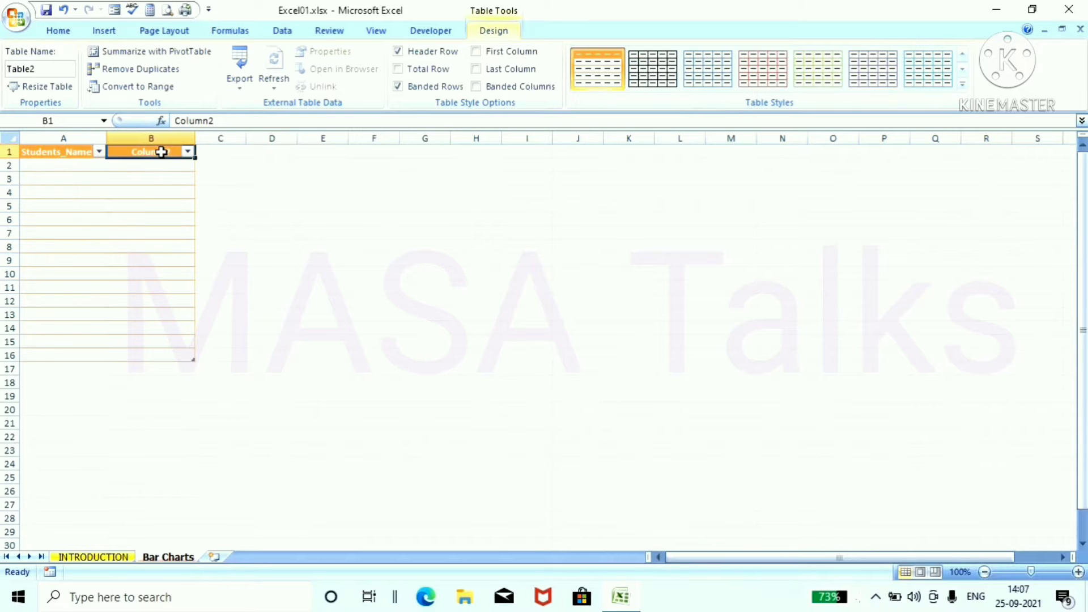
left_click(231, 122)
key("BackSpace")
key("BackSpace")
key("BackSpace")
key("BackSpace")
key("BackSpace")
key("BackSpace")
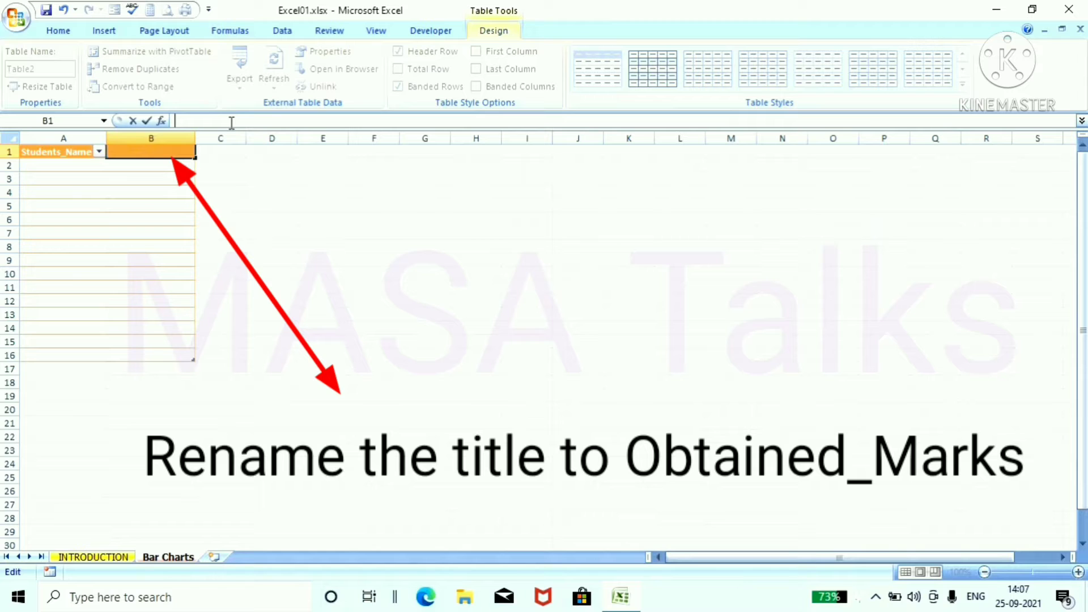
type("Obtain")
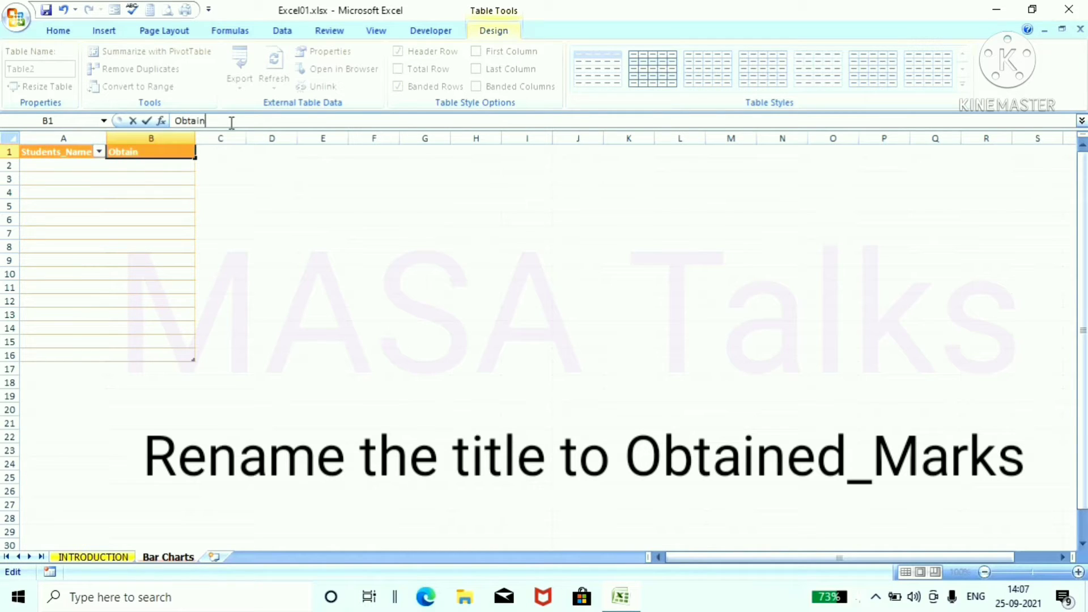
type("ed Marks")
left_click(315, 283)
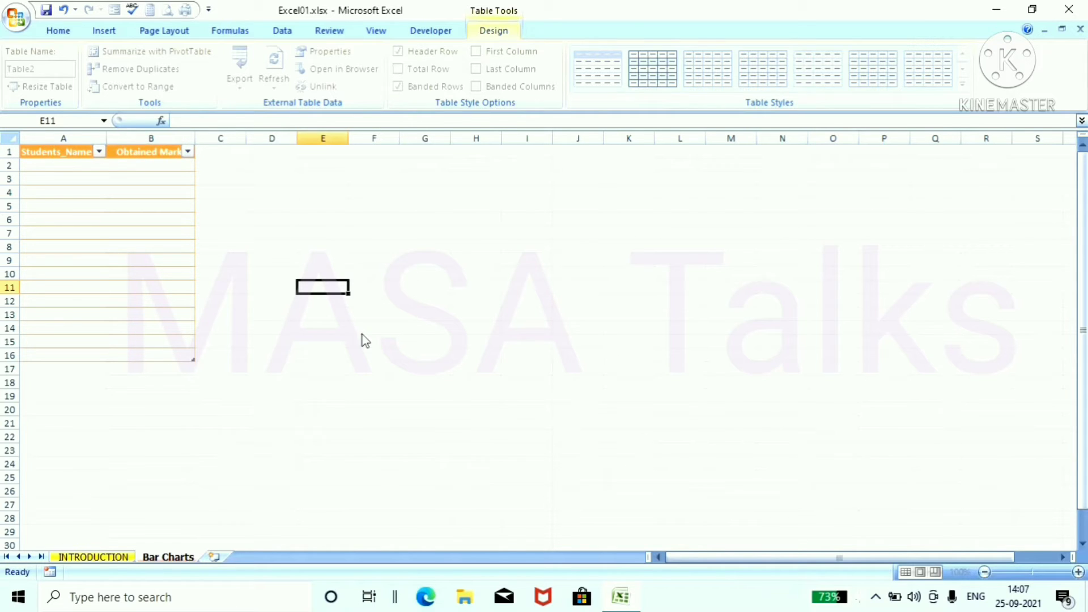
Enter names Latu, Getu, Fotu, Ketu, Kolo, Molo and Polo in A2:A8
left_click(89, 171)
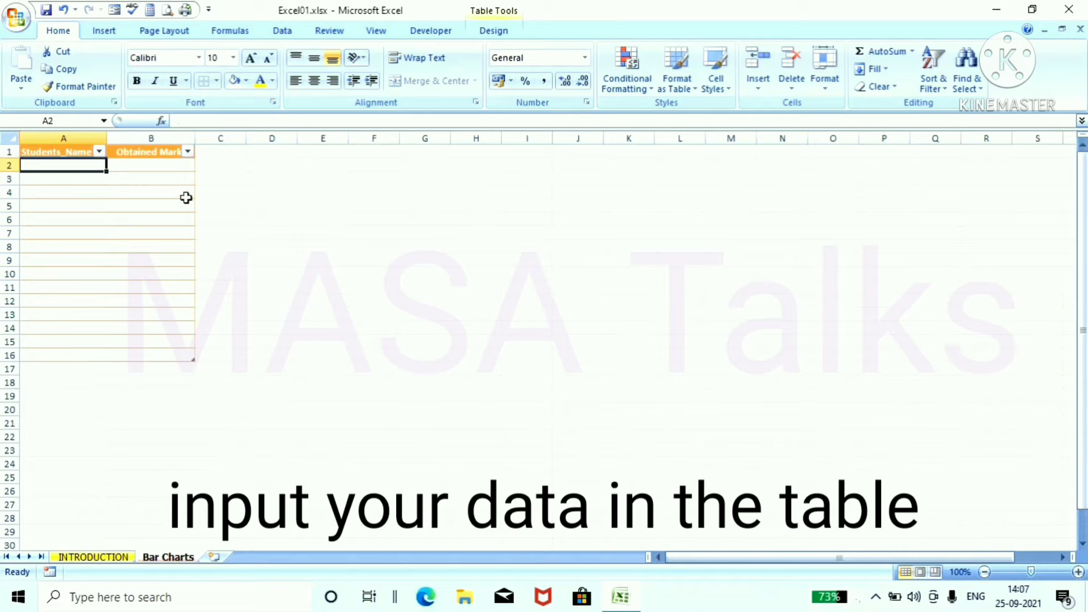
type("Latu")
key("Return")
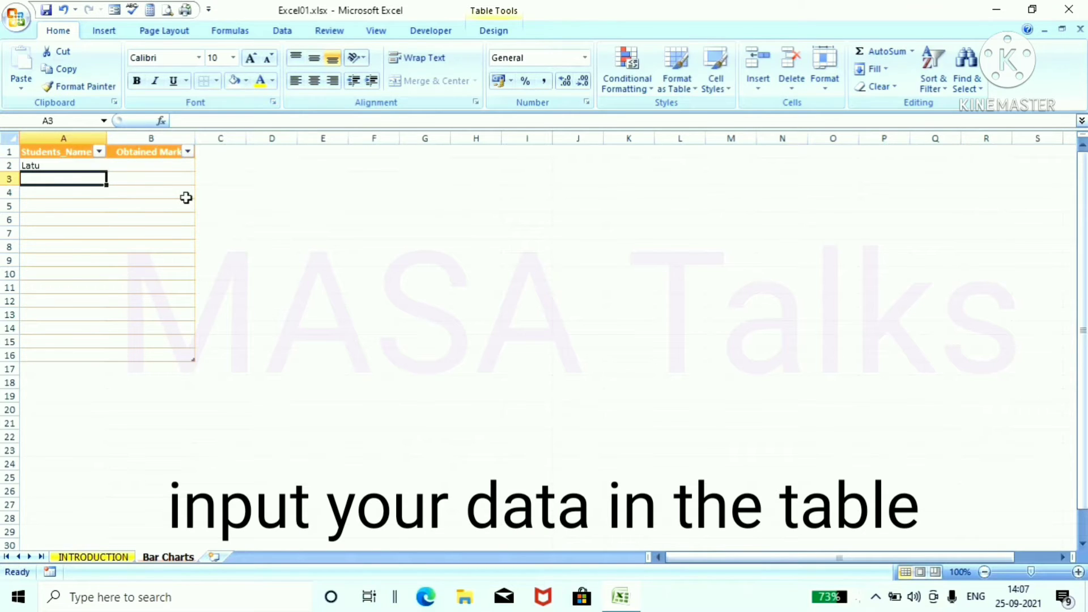
type("Getu")
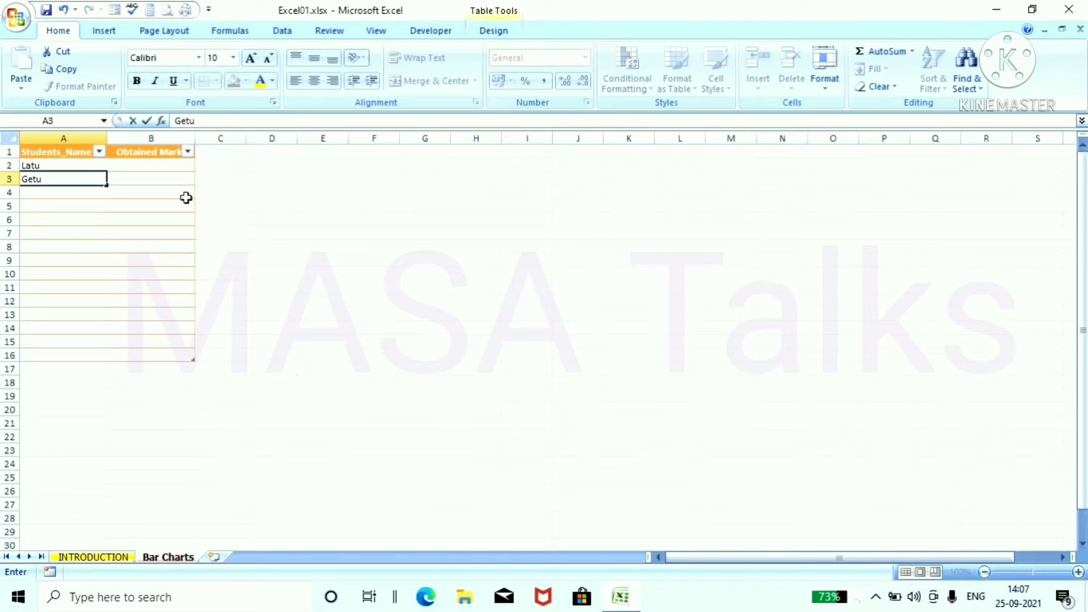
key("Return")
type("Fotu")
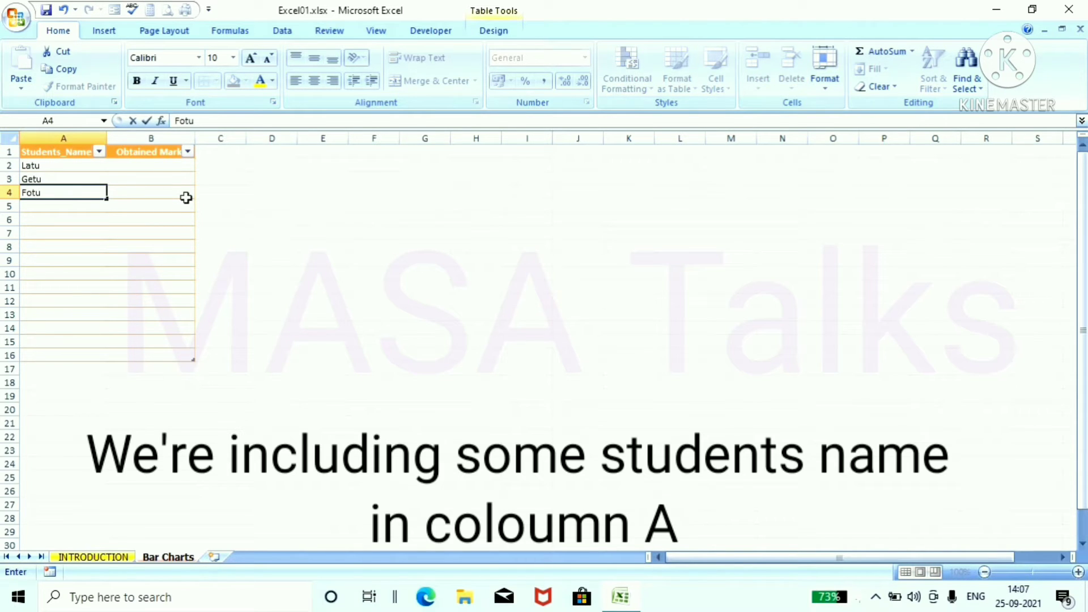
key("Return")
type("Ketu")
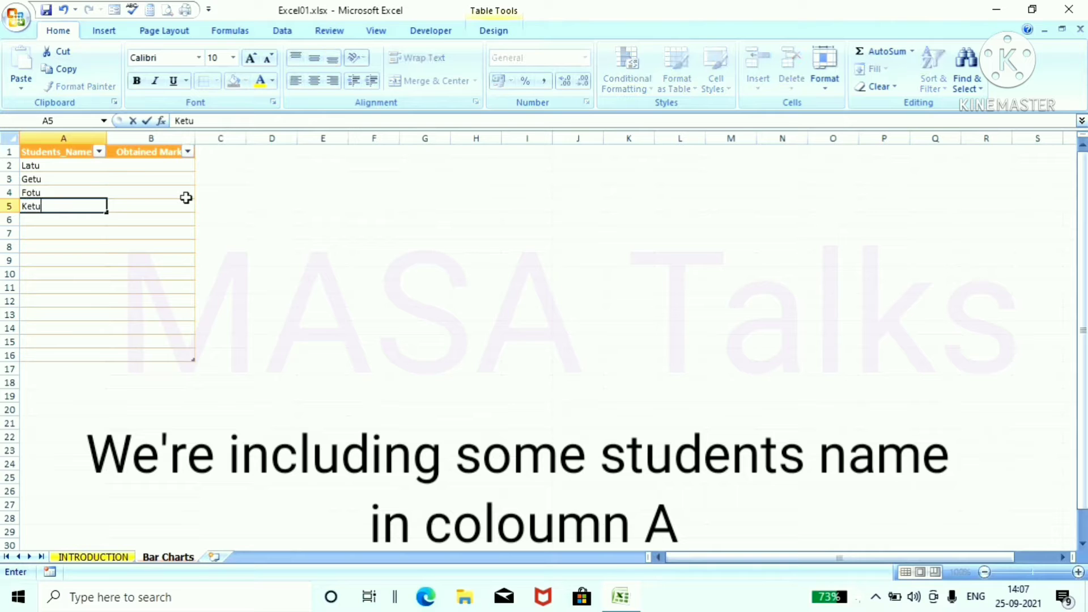
key("Return")
type("Kolo")
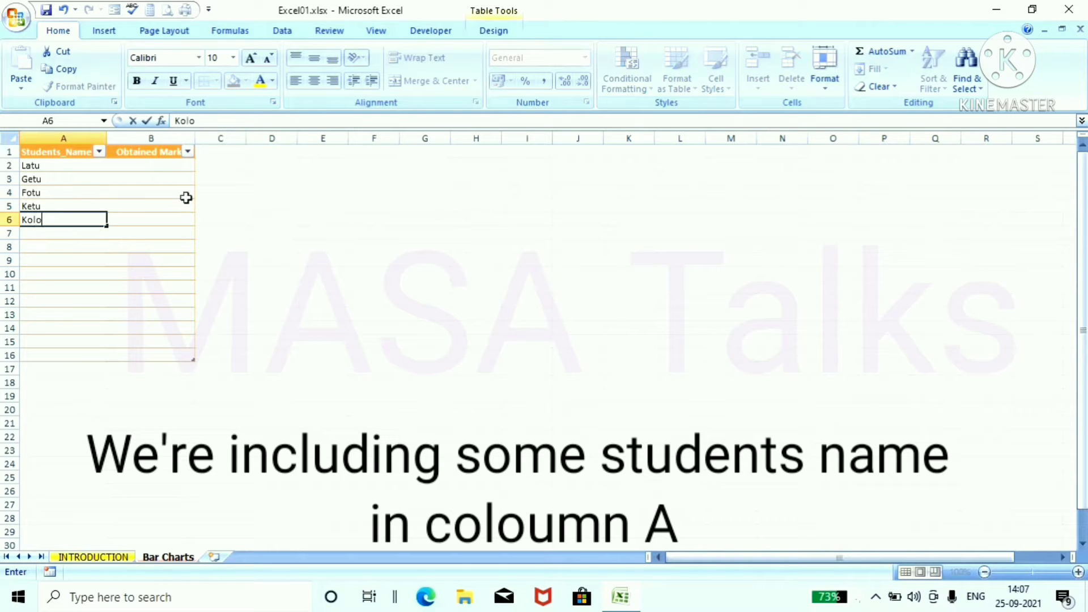
key("Return")
type("Molo")
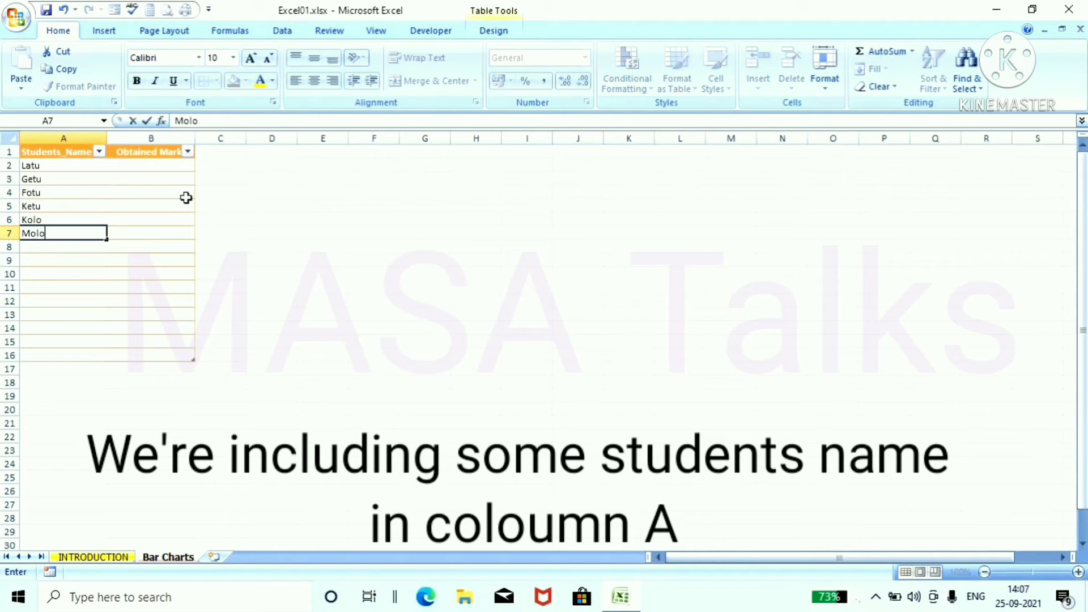
key("Return")
type("Polo")
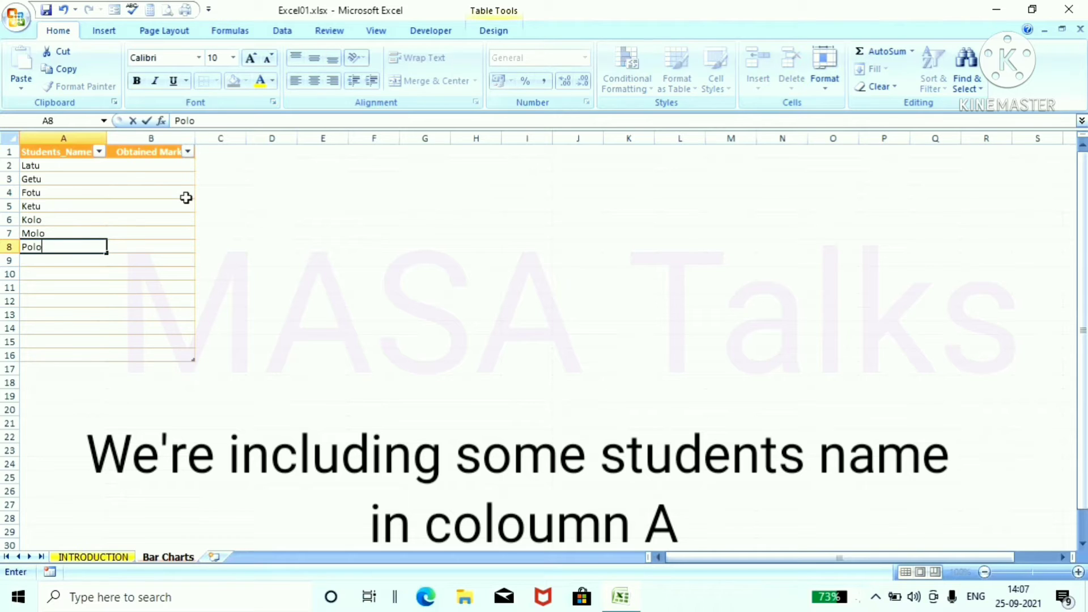
key("Return")
Enter names Jolo, Hipo, Tipo, Lipo, Niko, Giko, Feku and Deku in A9:A16
type("Jolo")
key("Return")
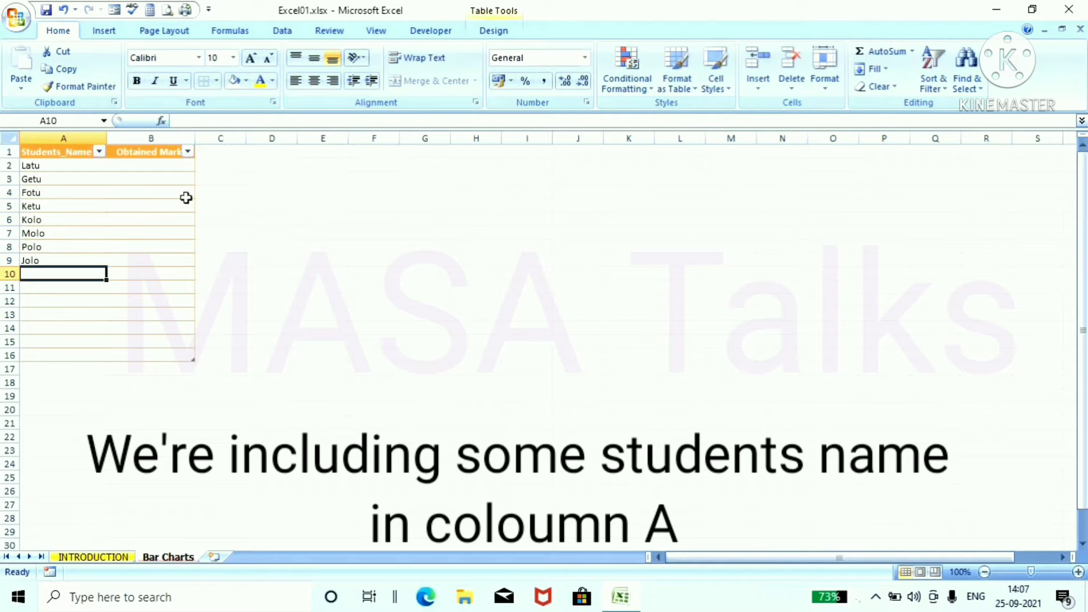
type("Hipo")
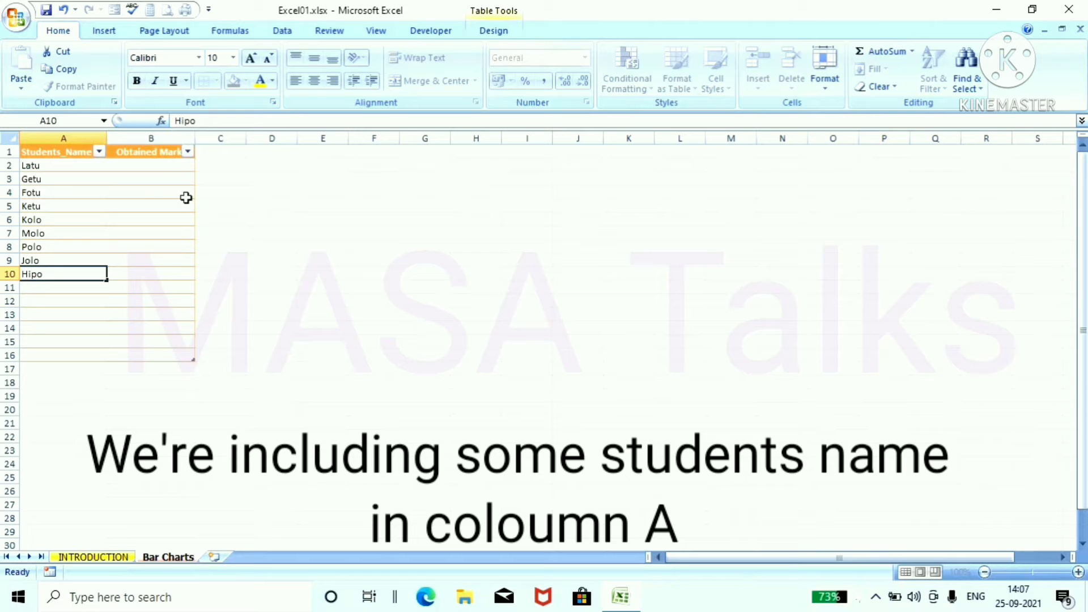
key("Return")
type("Tipo")
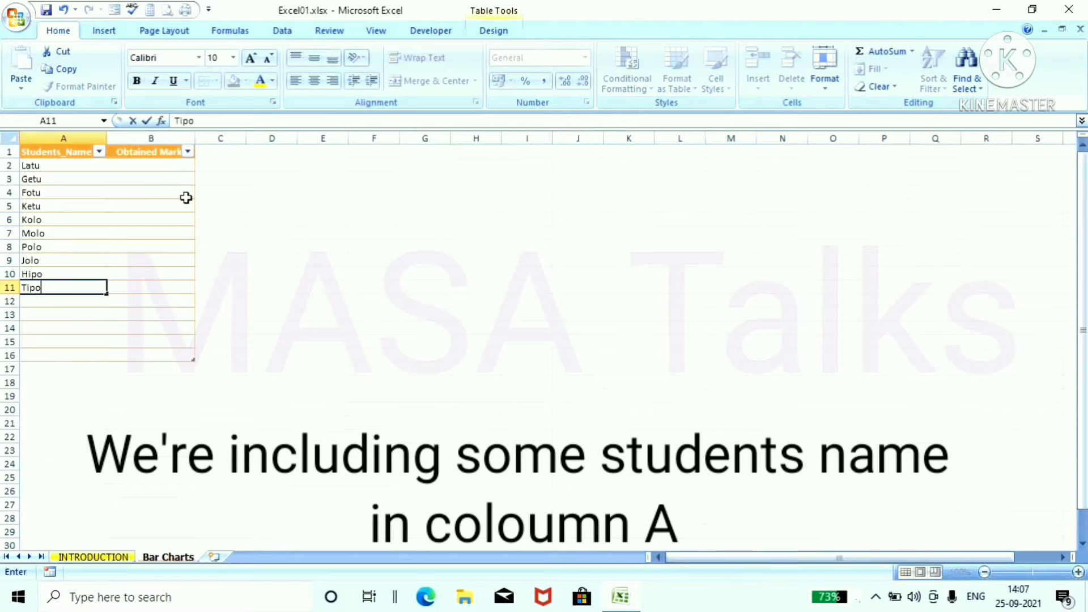
key("Return")
type("Lipo")
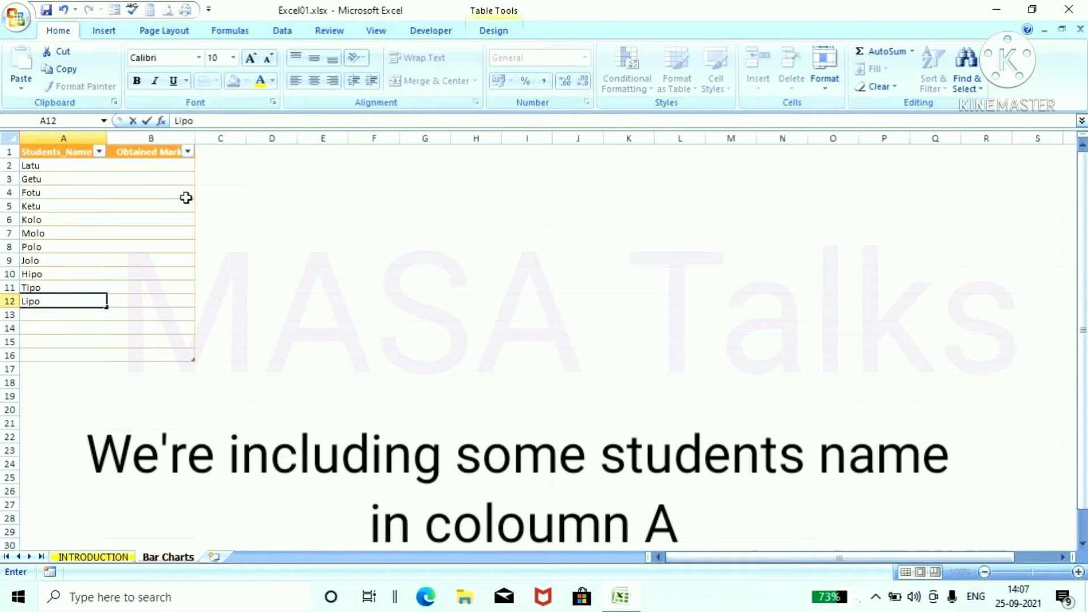
key("Return")
type("Niko")
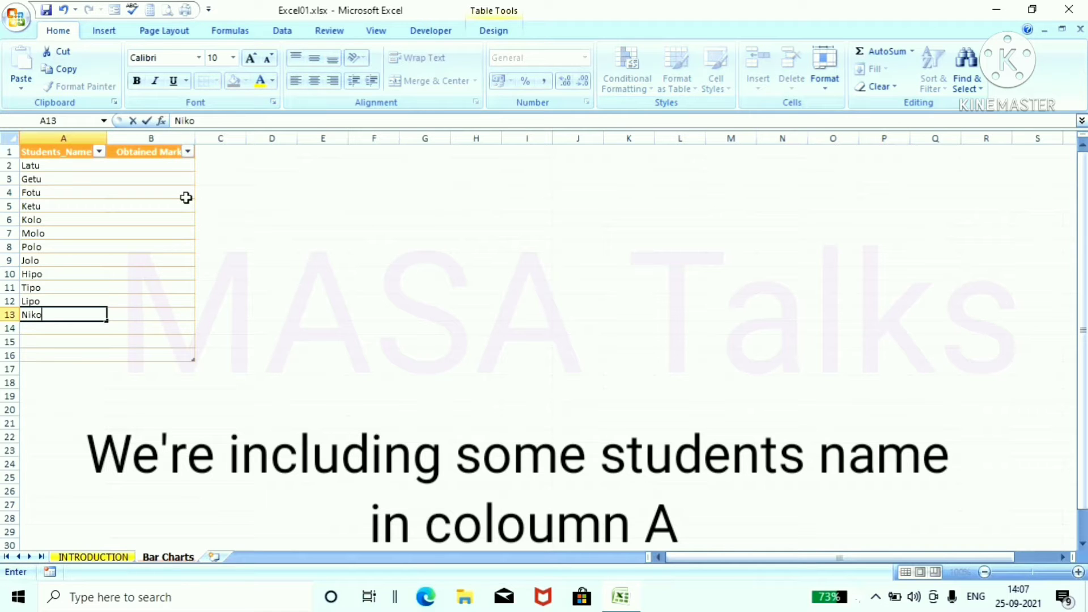
key("Return")
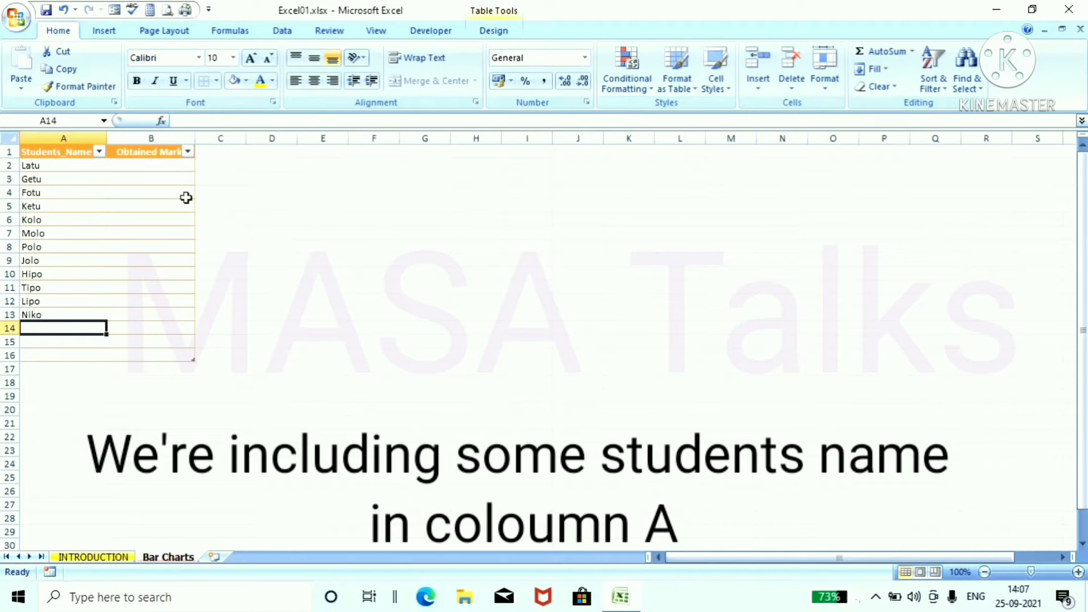
type("Giko")
key("Return")
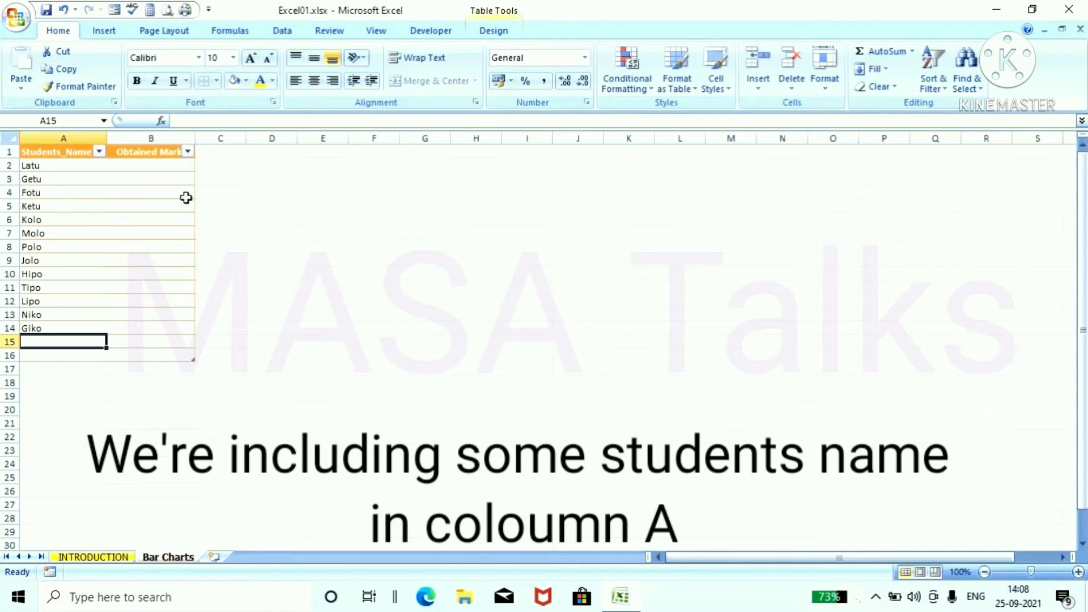
type("Fek")
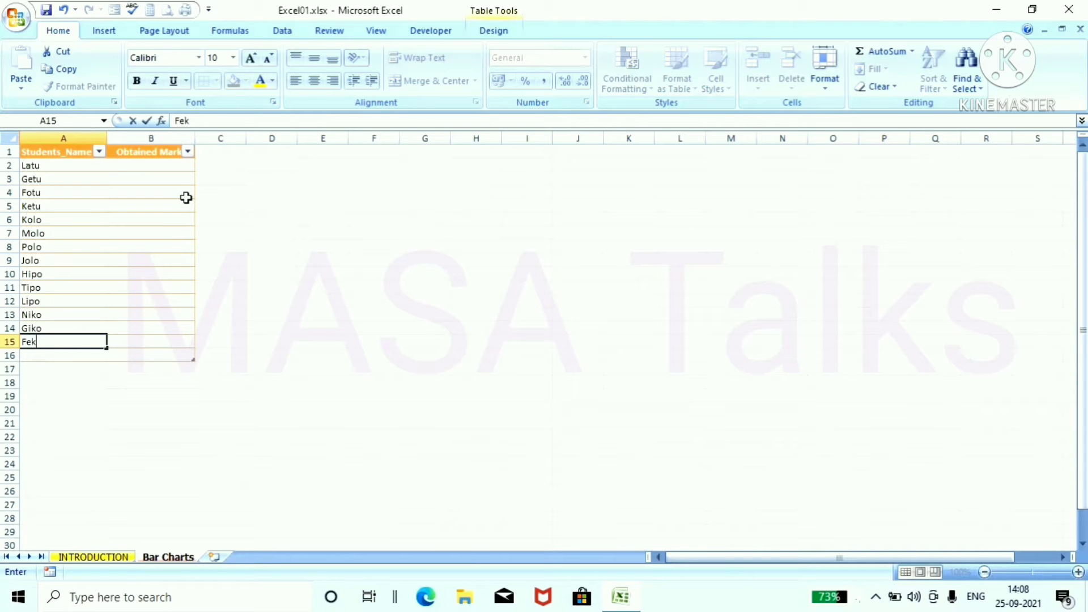
type("u")
key("Return")
type("Dek")
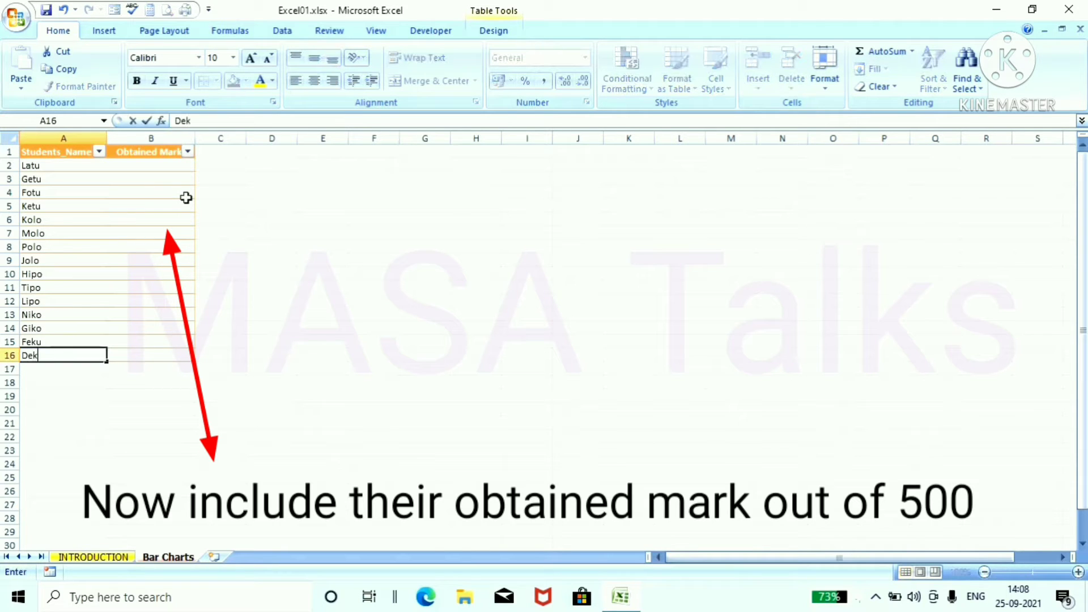
type("u")
Finish Deku's name and enter marks 499, 294, 356, 349, 436, 452, 469 in B2:B8
left_click(317, 288)
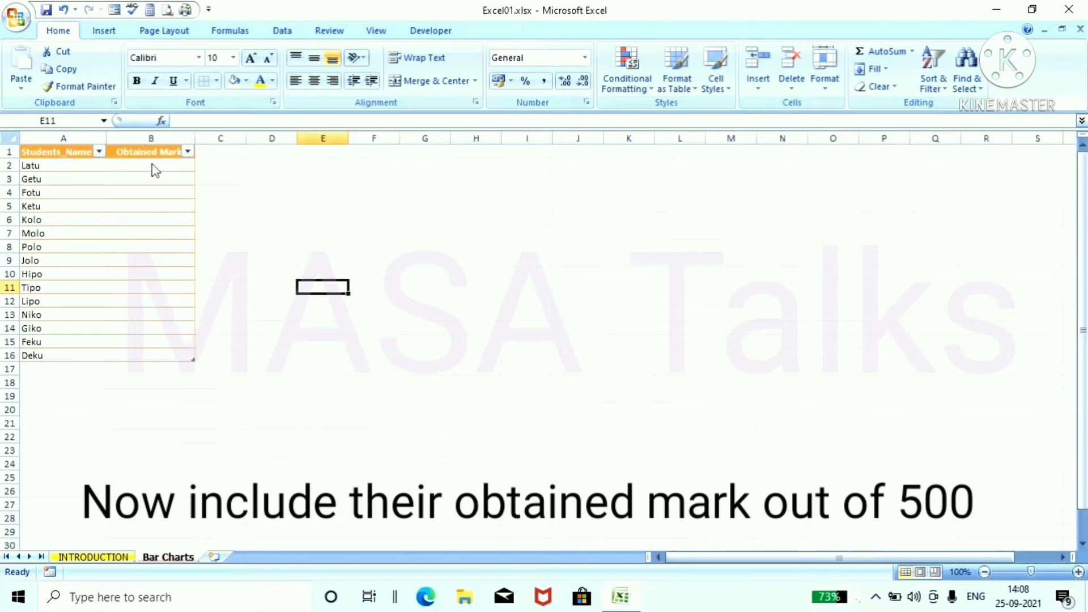
left_click(128, 165)
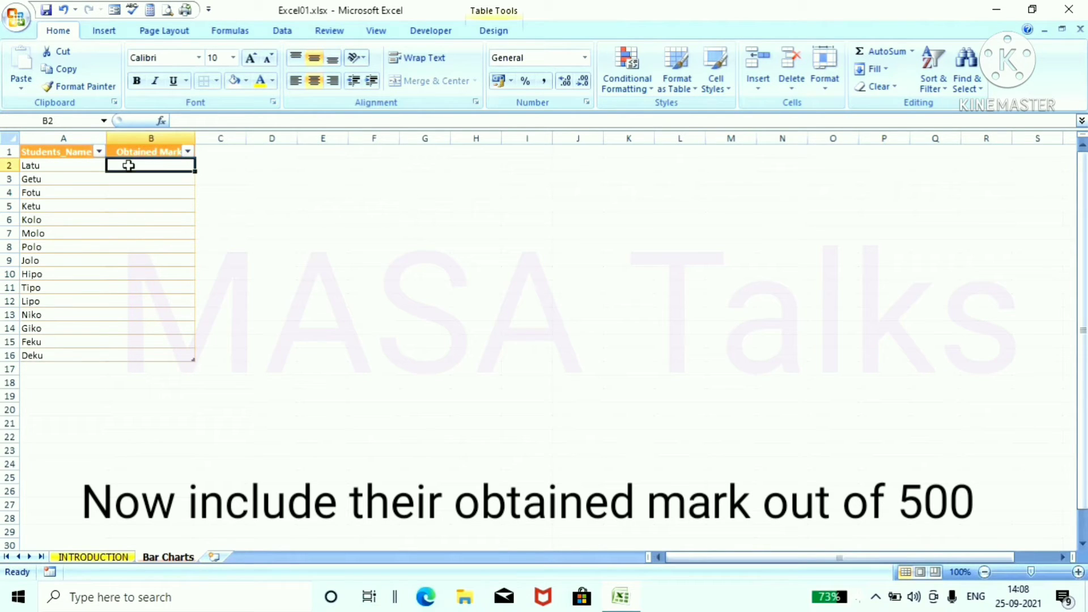
type("499")
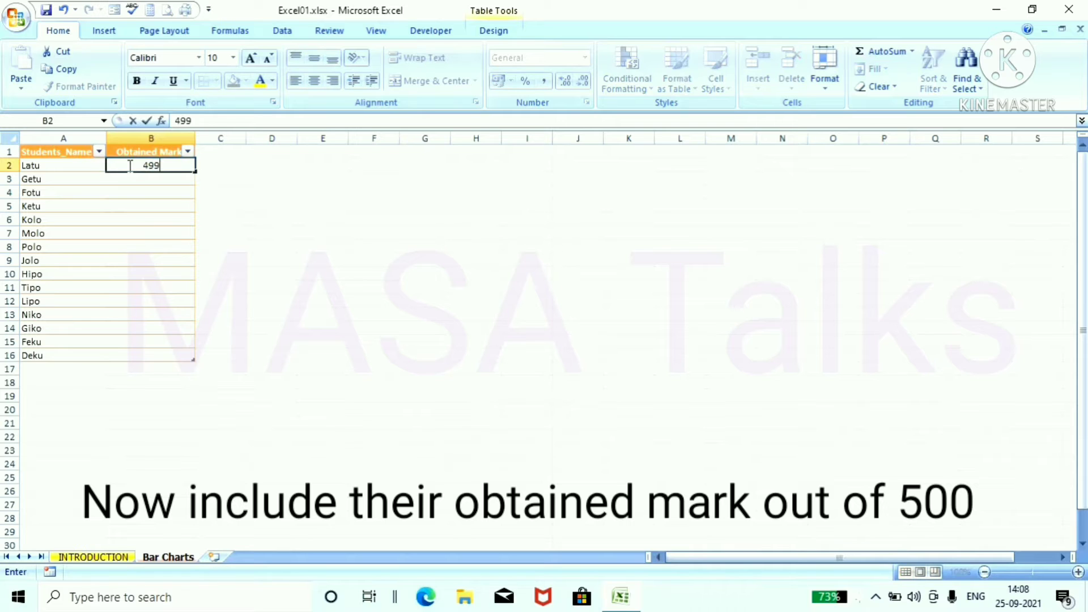
key("Return")
type("2")
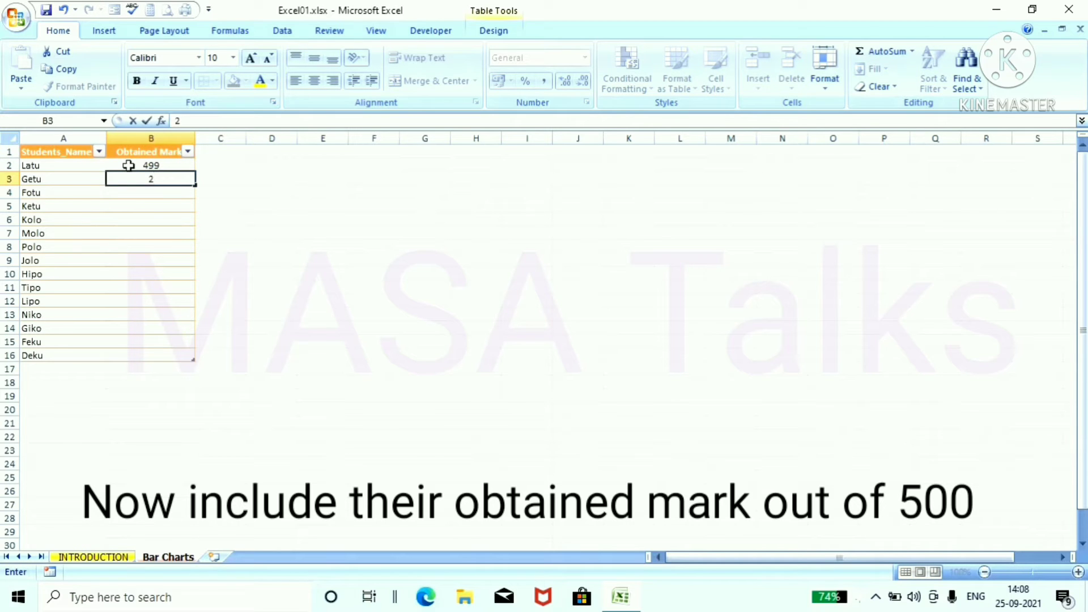
type("94")
key("Return")
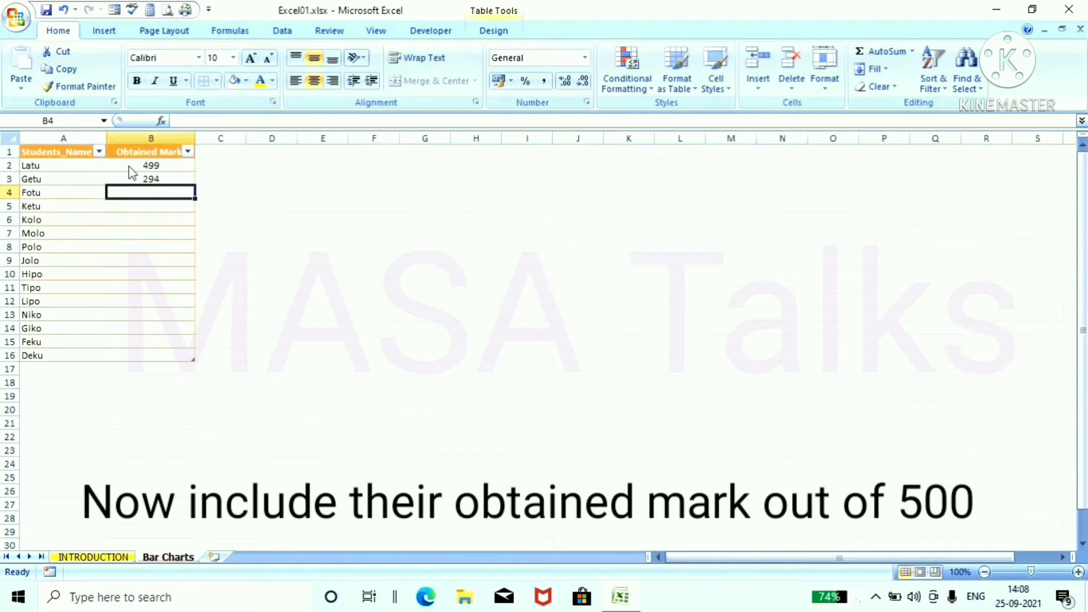
type("356")
key("Return")
type("34")
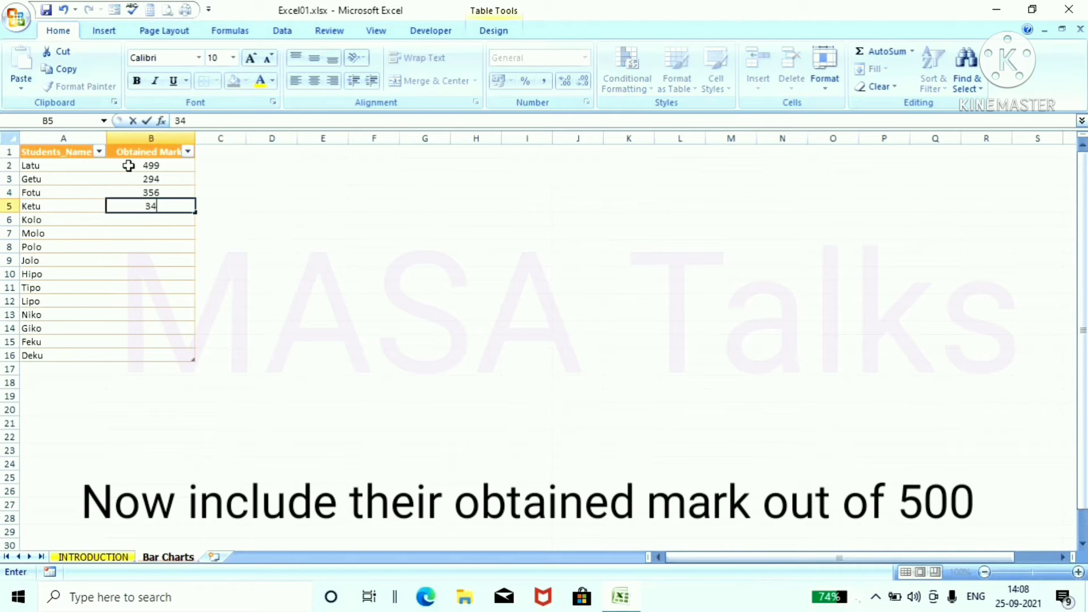
type("9")
key("Return")
type("436")
key("Return")
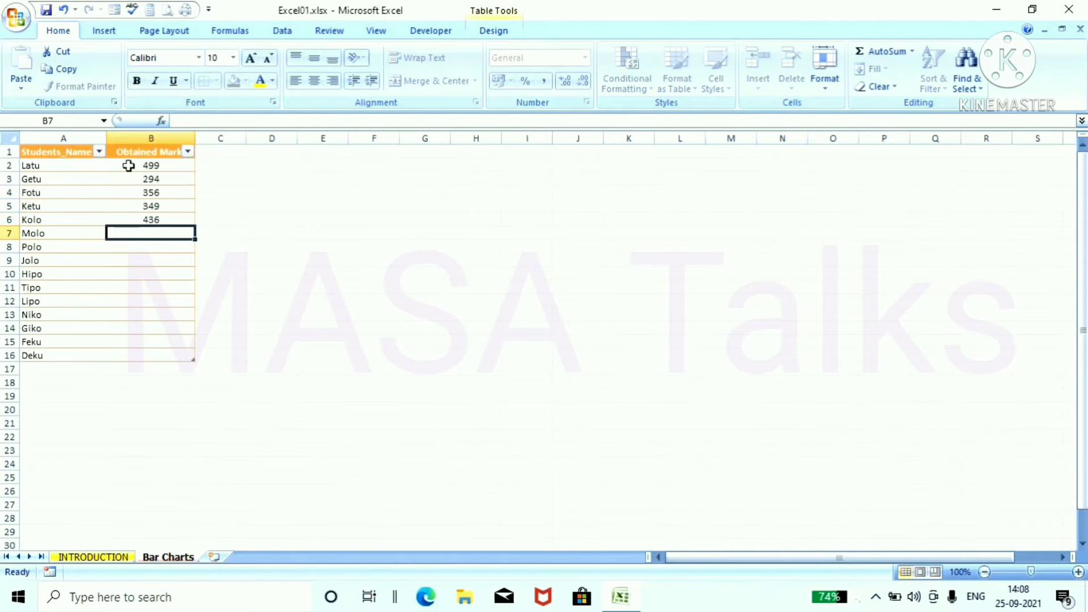
type("452")
key("Return")
type("469")
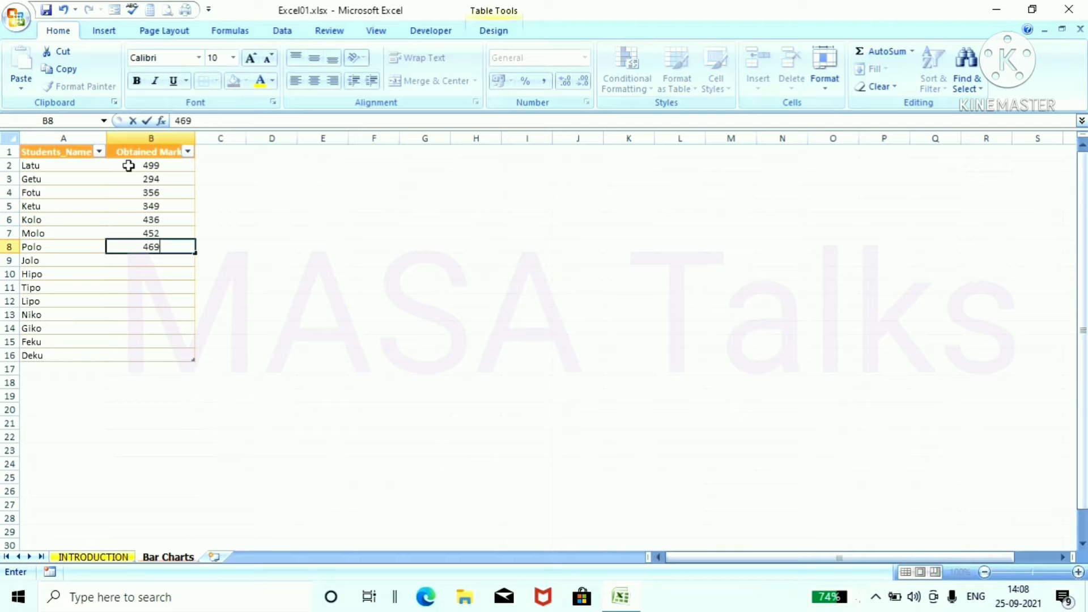
key("Return")
Enter marks 398, 399, 423, 495, 475, 423, 485 and 395 in B9:B16
type("398")
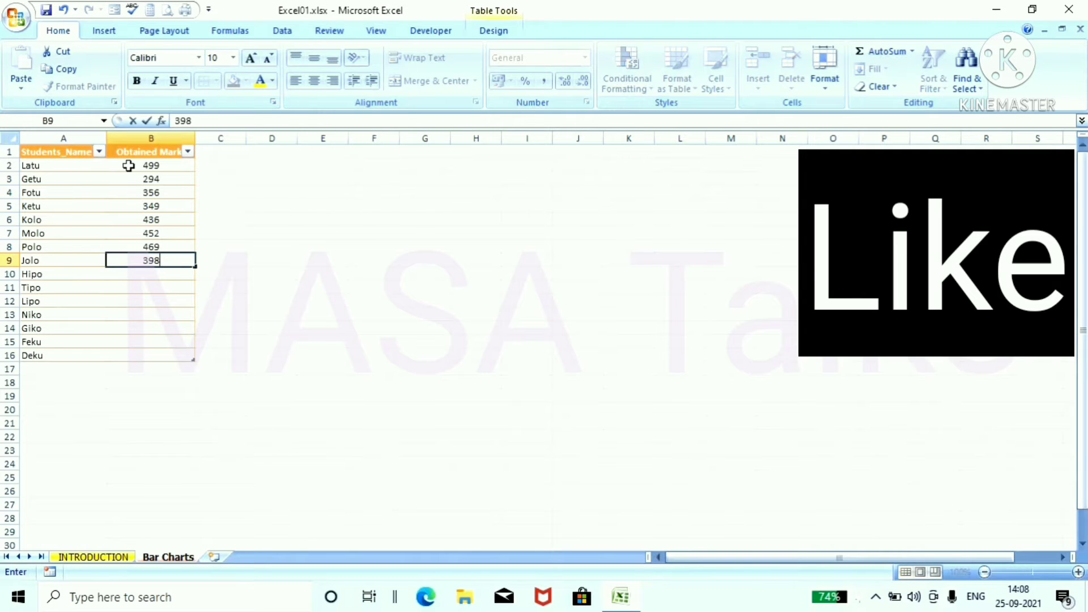
key("Return")
type("399")
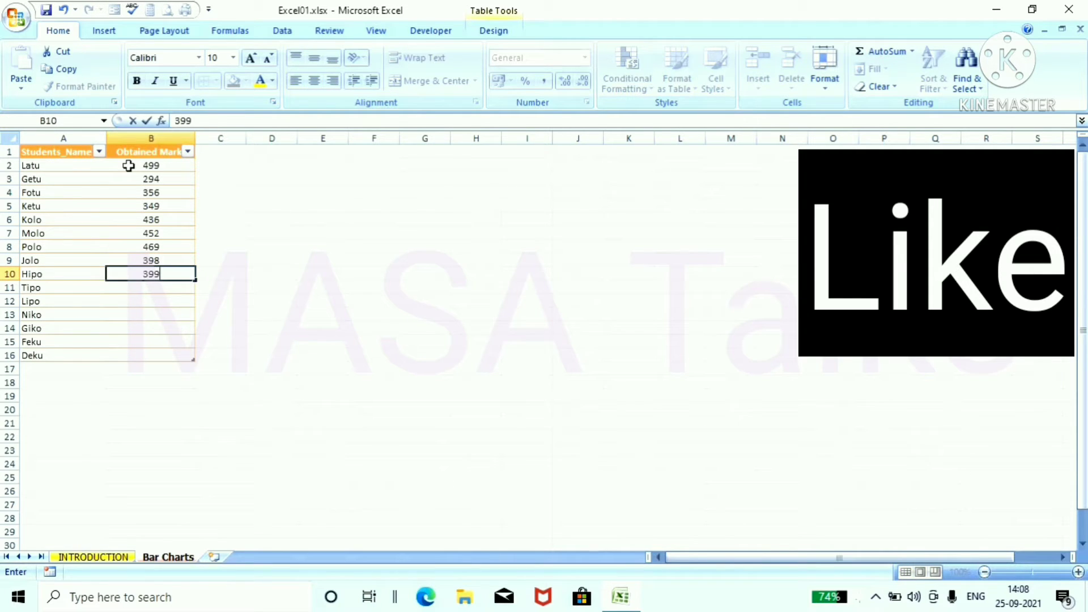
key("Return")
type("423")
key("Return")
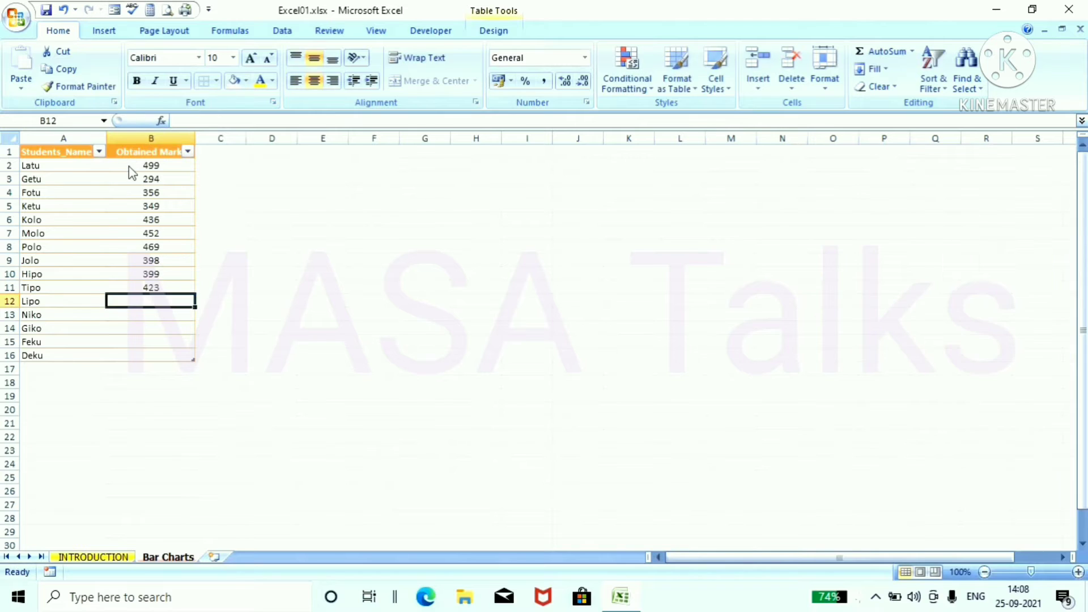
type("495")
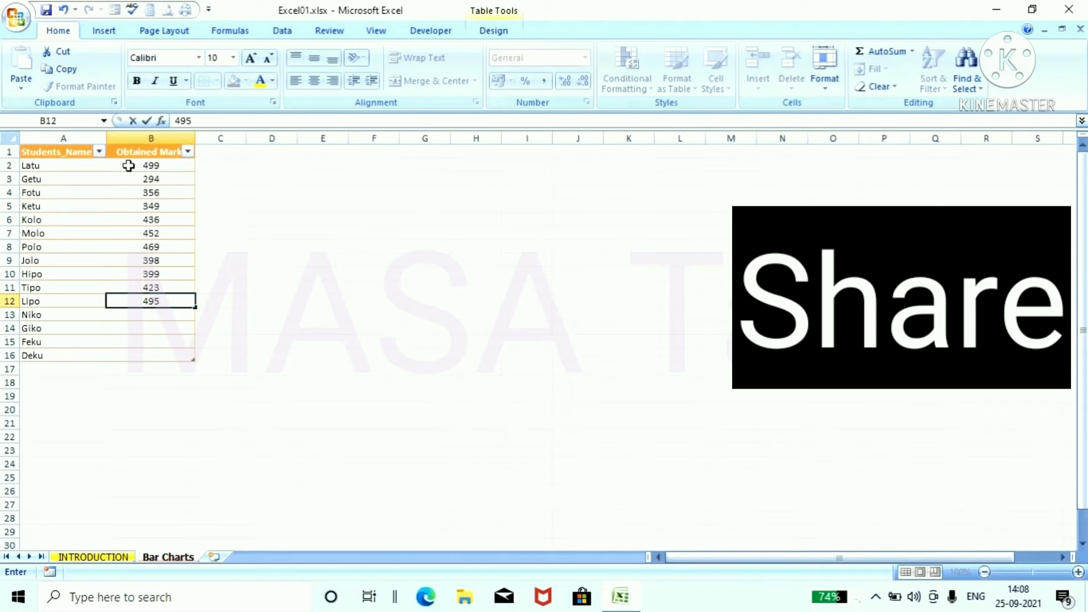
key("Return")
type("475")
key("Return")
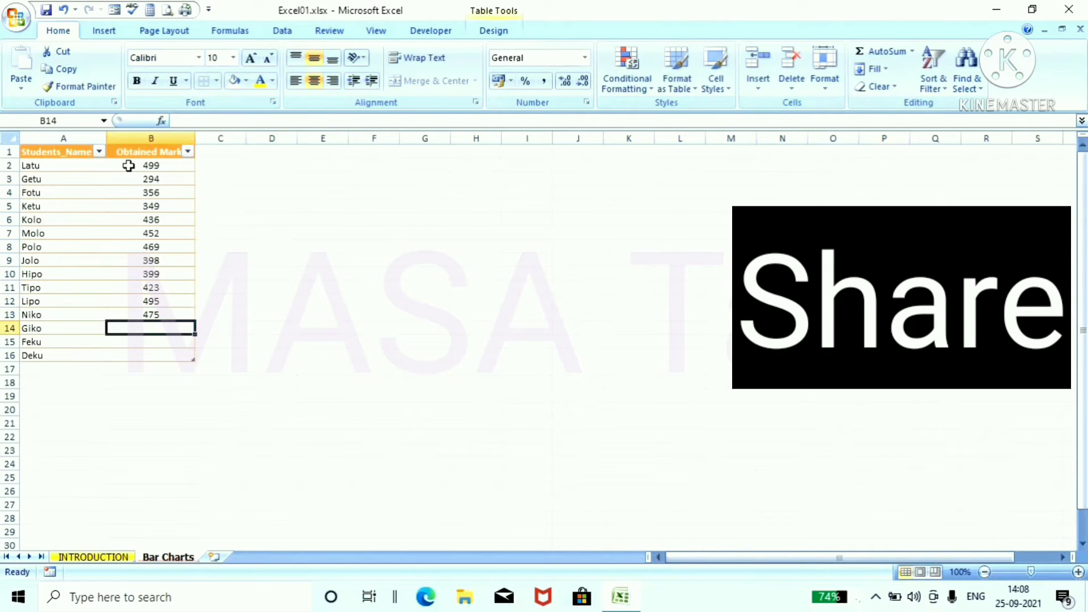
type("423")
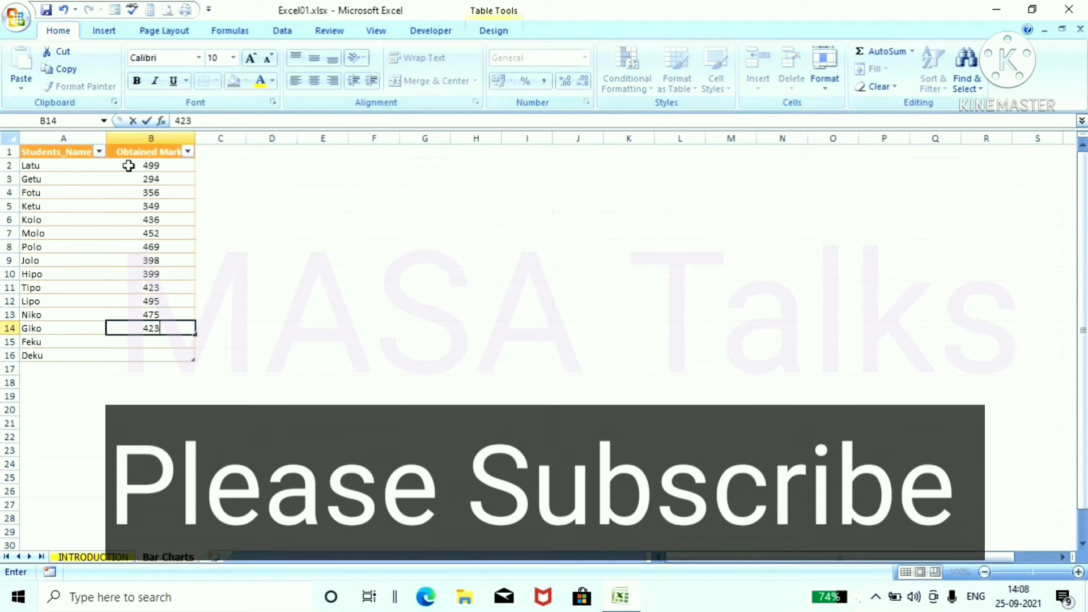
type("6")
key("BackSpace")
key("Return")
type("485")
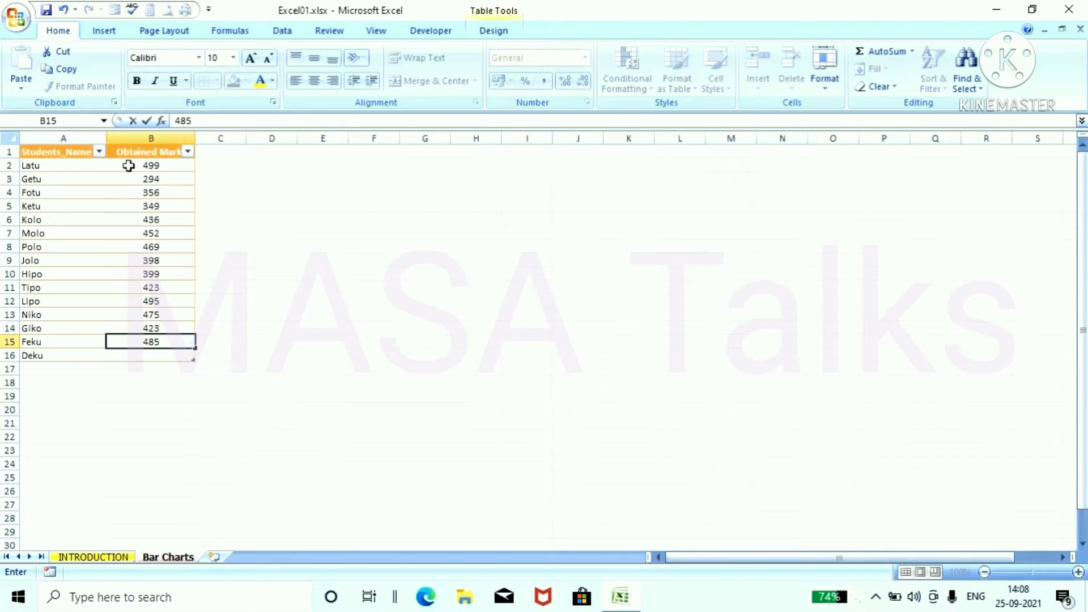
key("Return")
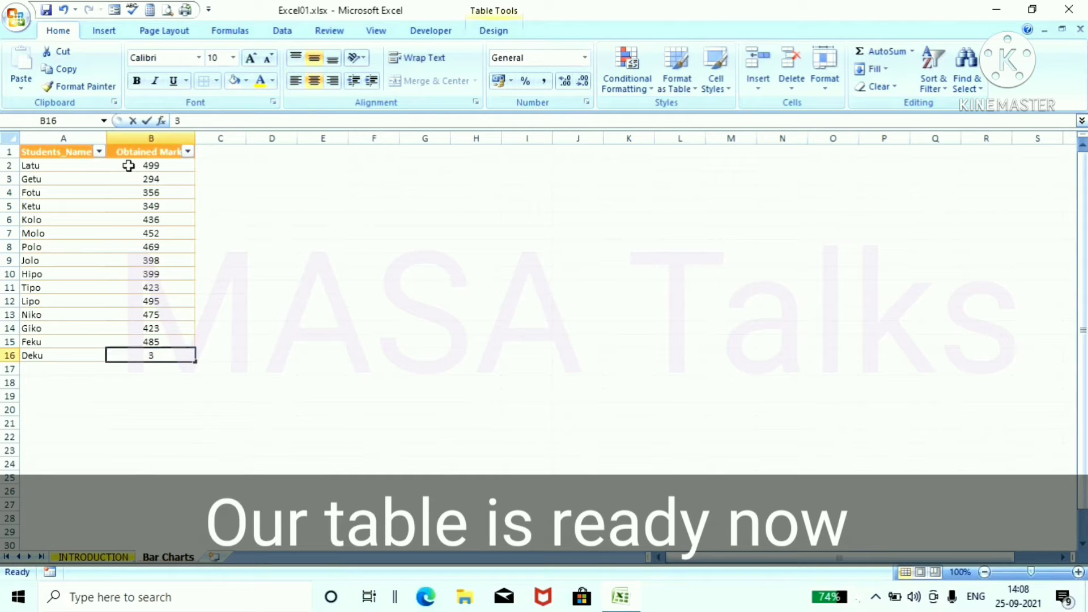
type("395")
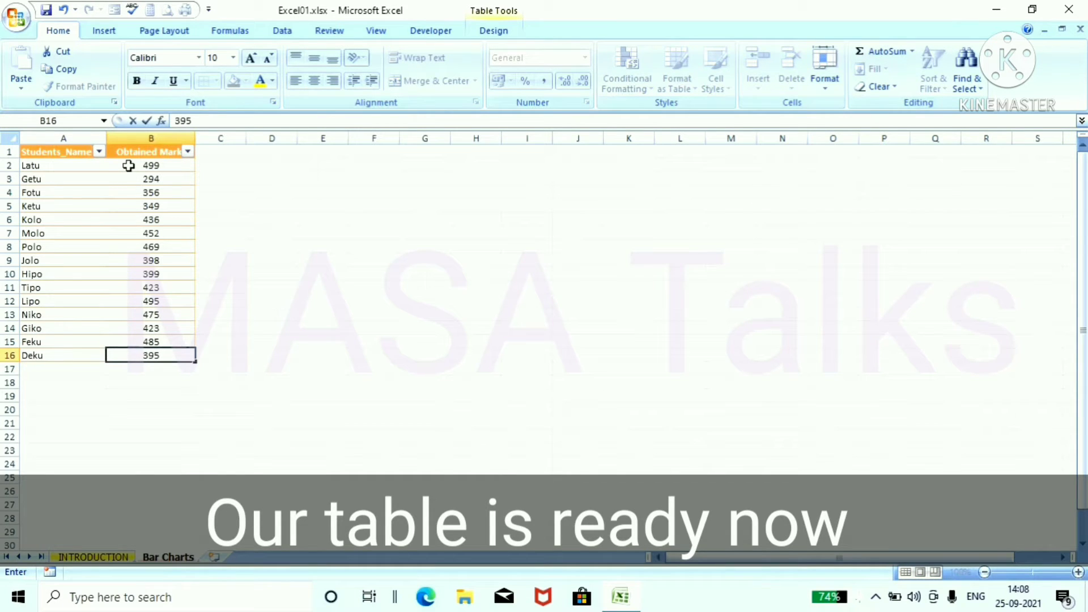
Commit Deku's 395 and sort the students by name A to Z, then Z to A
left_click(448, 409)
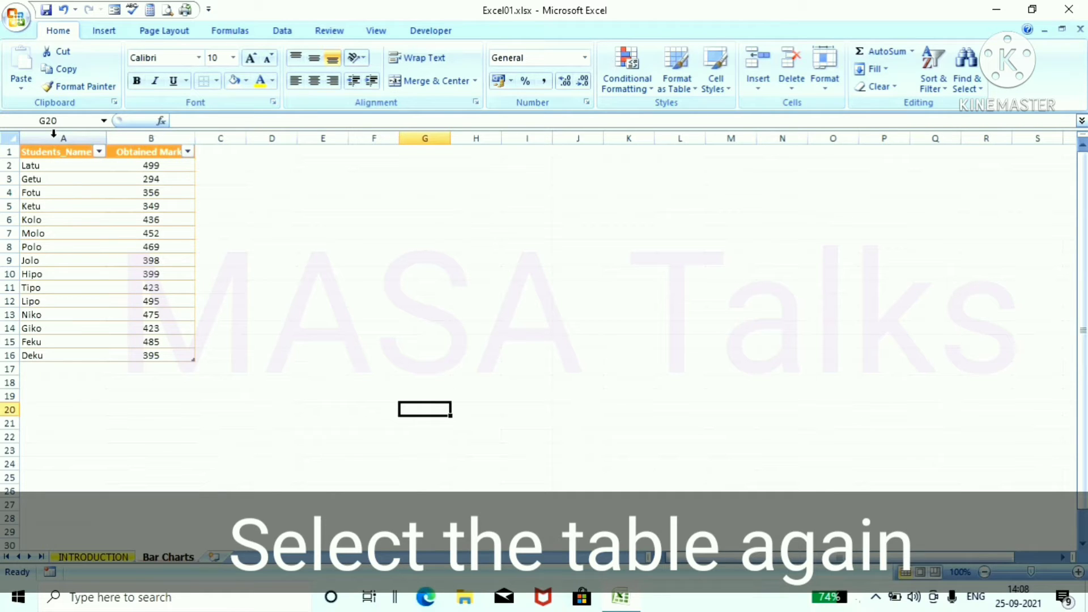
left_click_drag(53, 132, 170, 137)
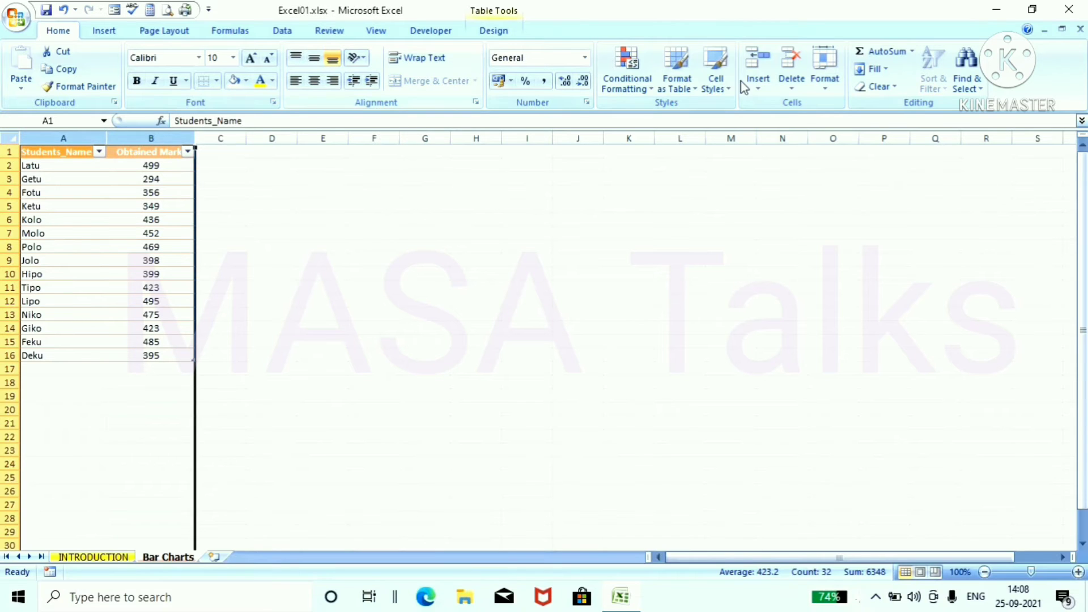
left_click(278, 273)
left_click(99, 151)
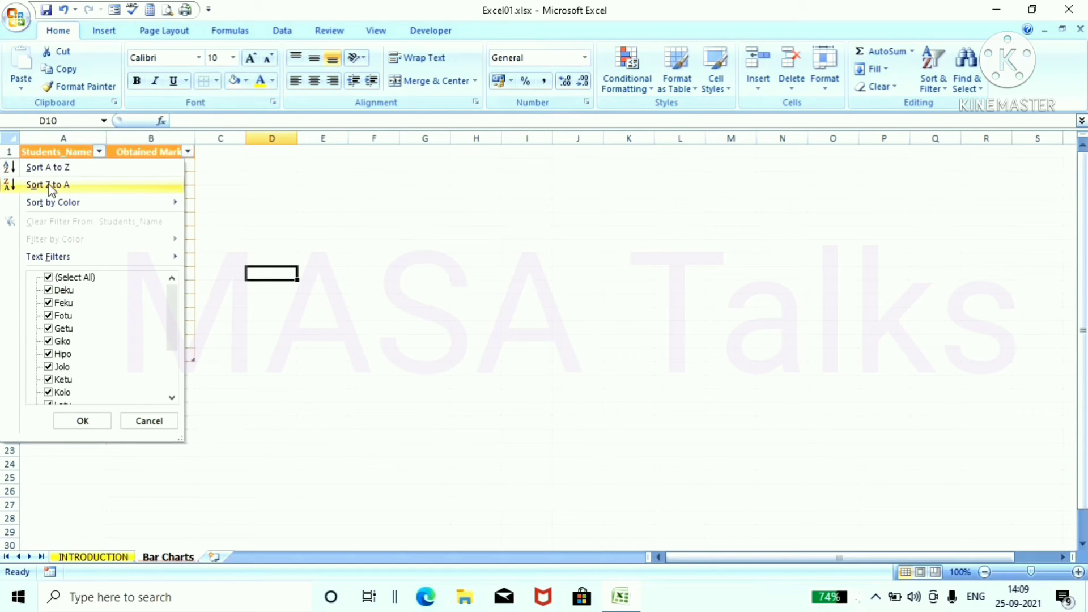
left_click(43, 167)
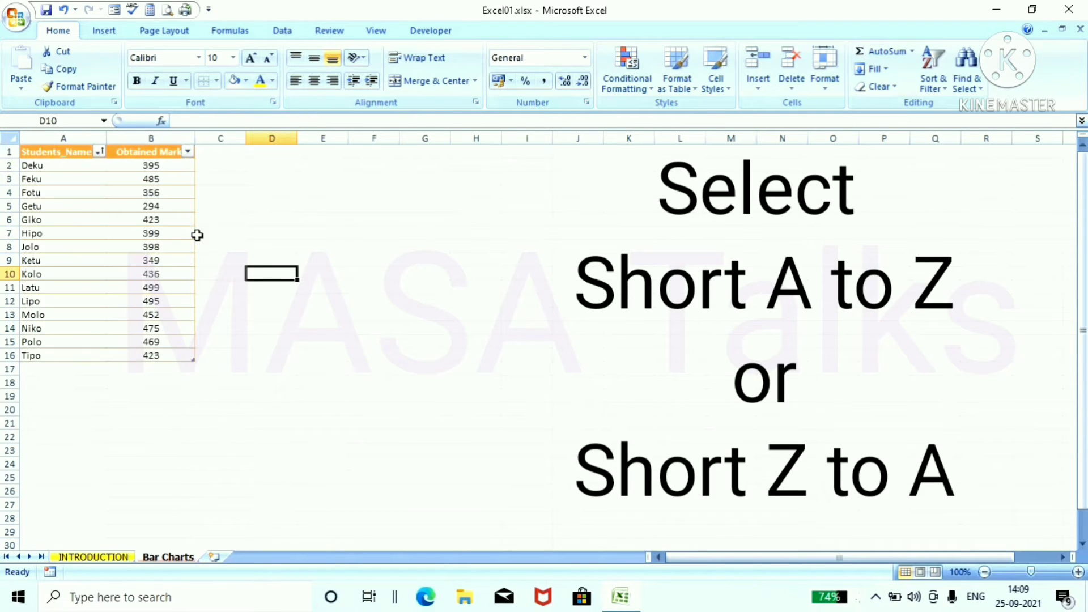
left_click(359, 303)
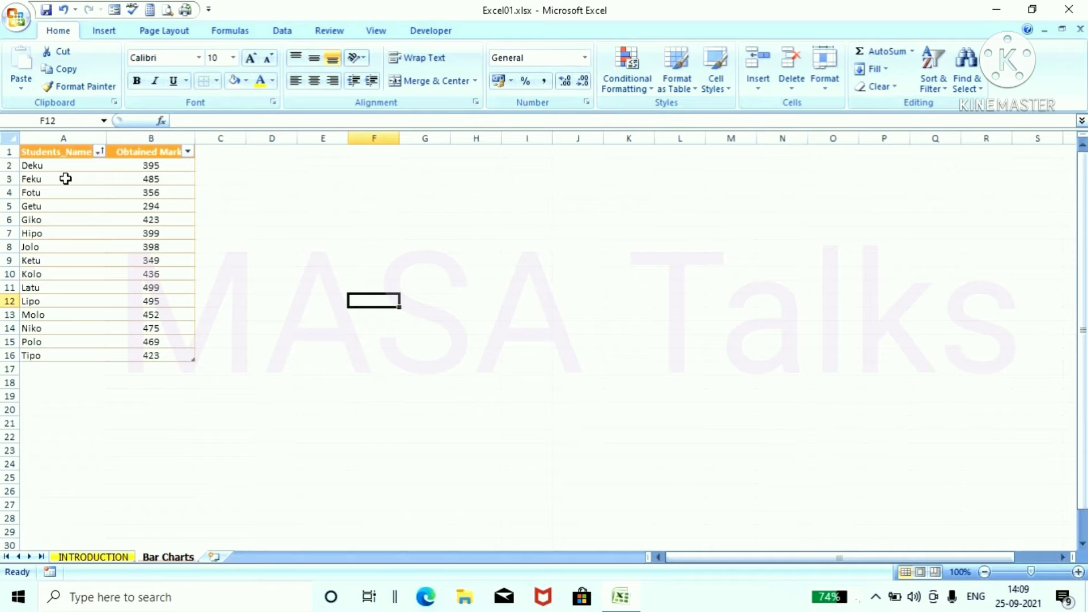
left_click(100, 152)
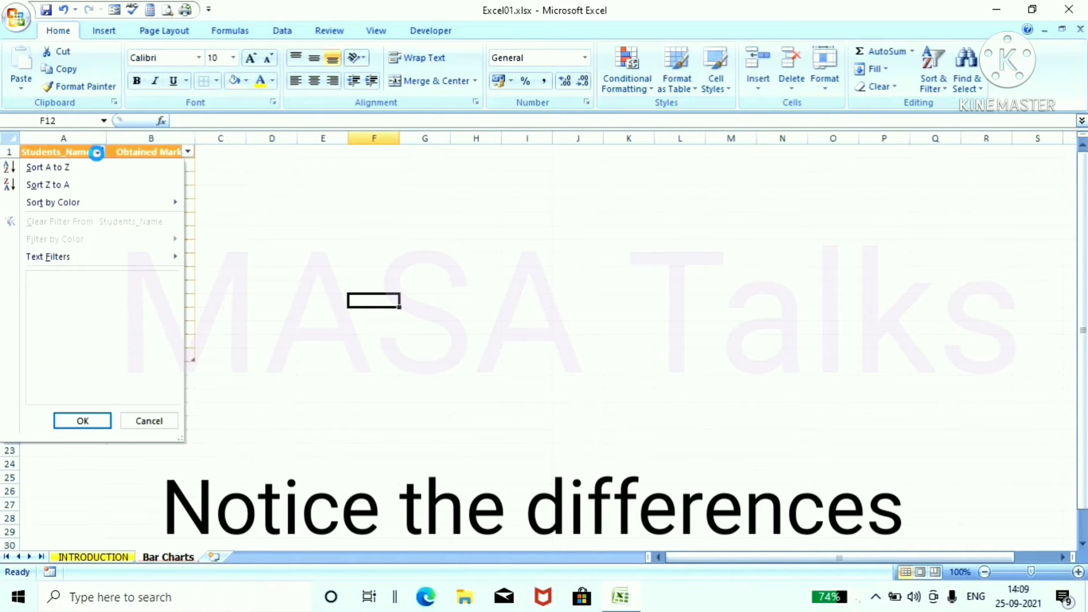
left_click(50, 191)
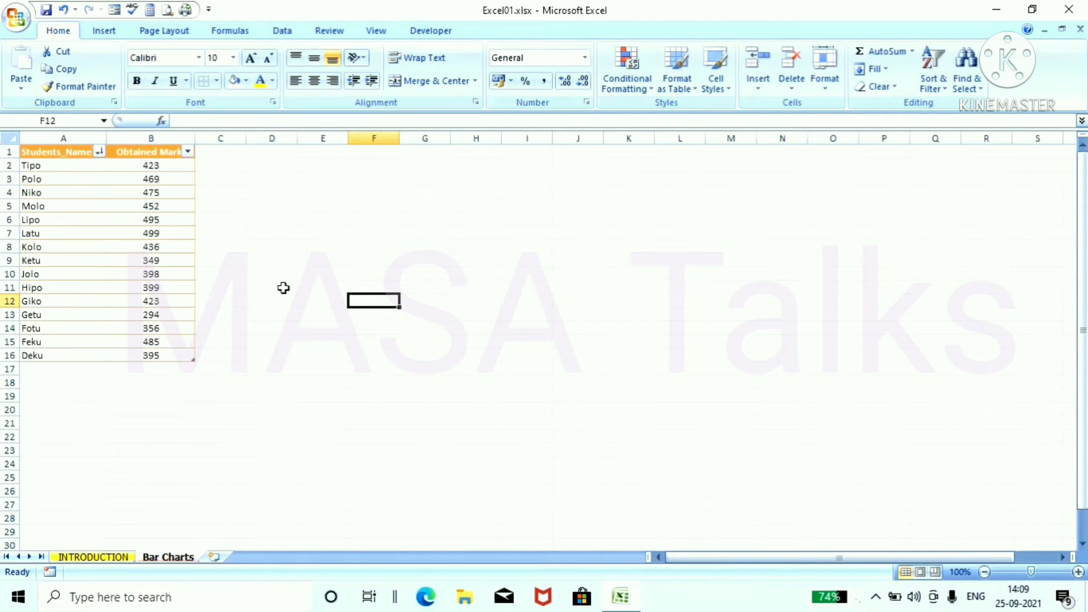
Sort the table by Obtained Marks smallest first, then largest to smallest
left_click(187, 153)
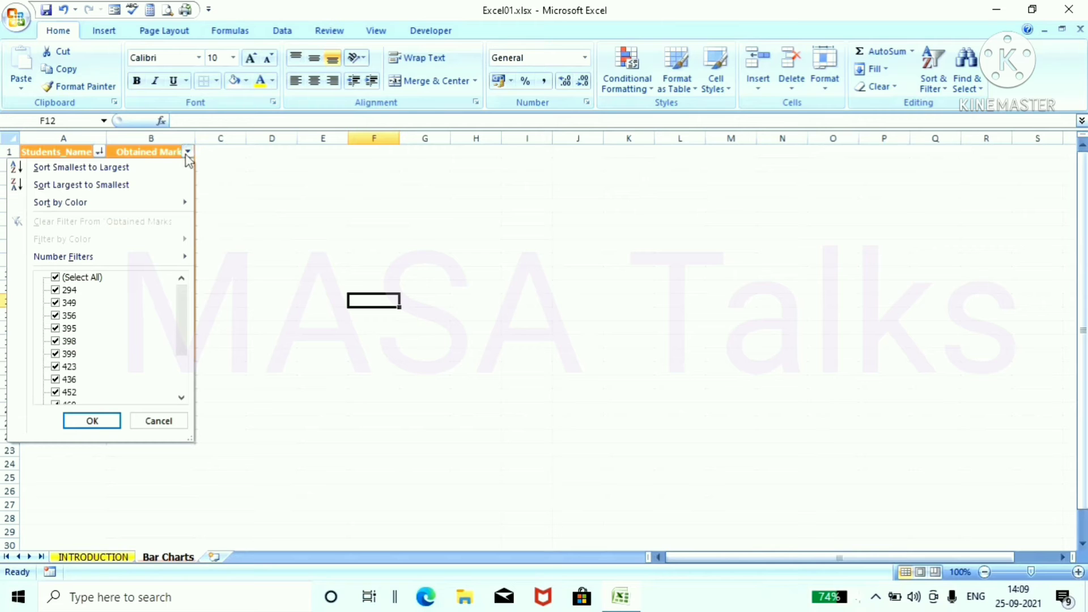
left_click(57, 169)
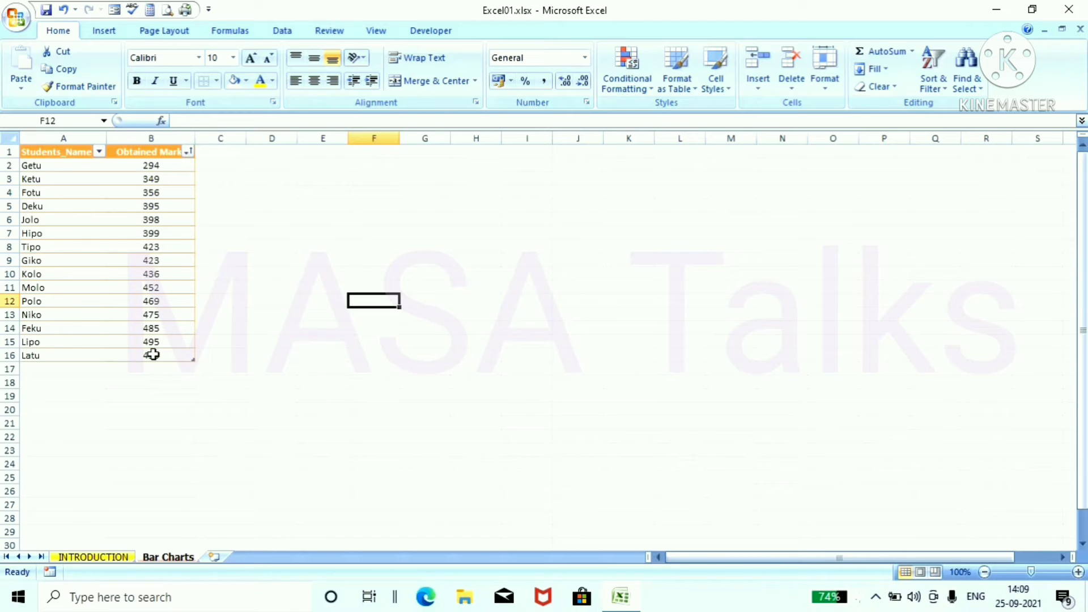
left_click(187, 152)
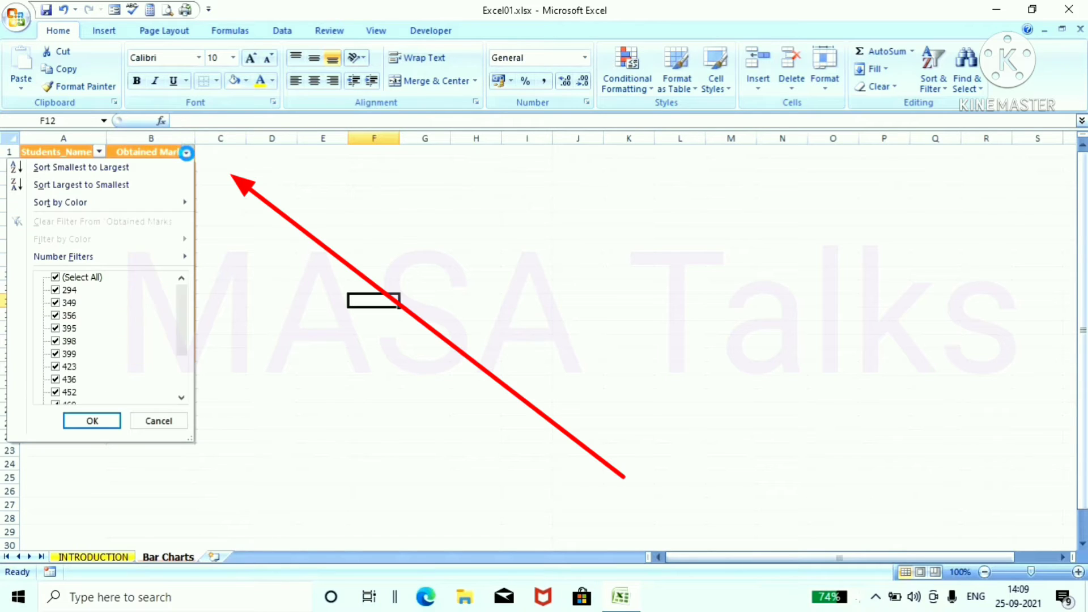
left_click(40, 187)
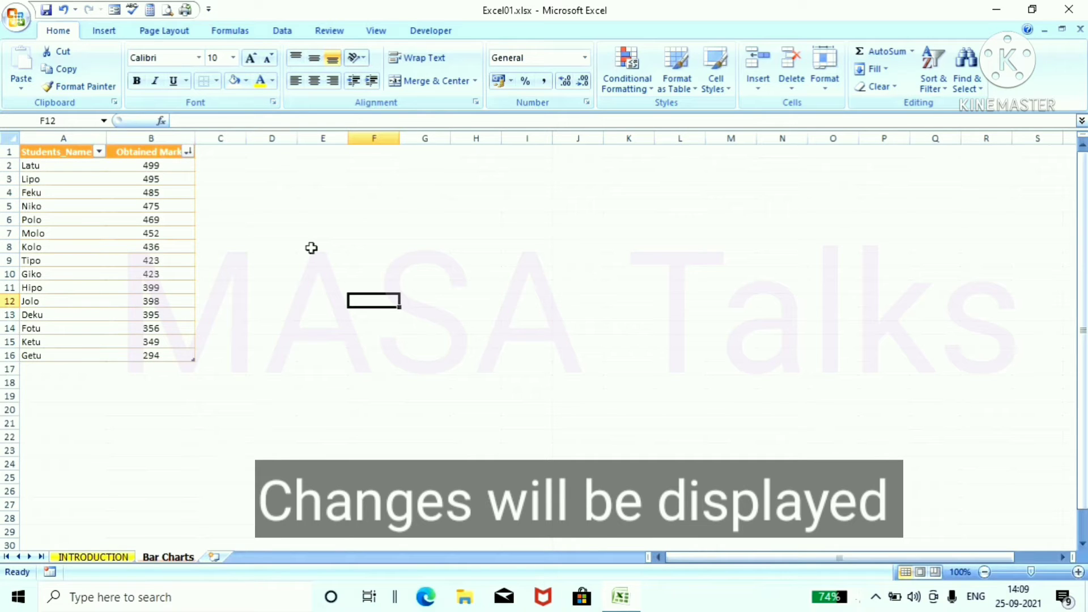
left_click(313, 248)
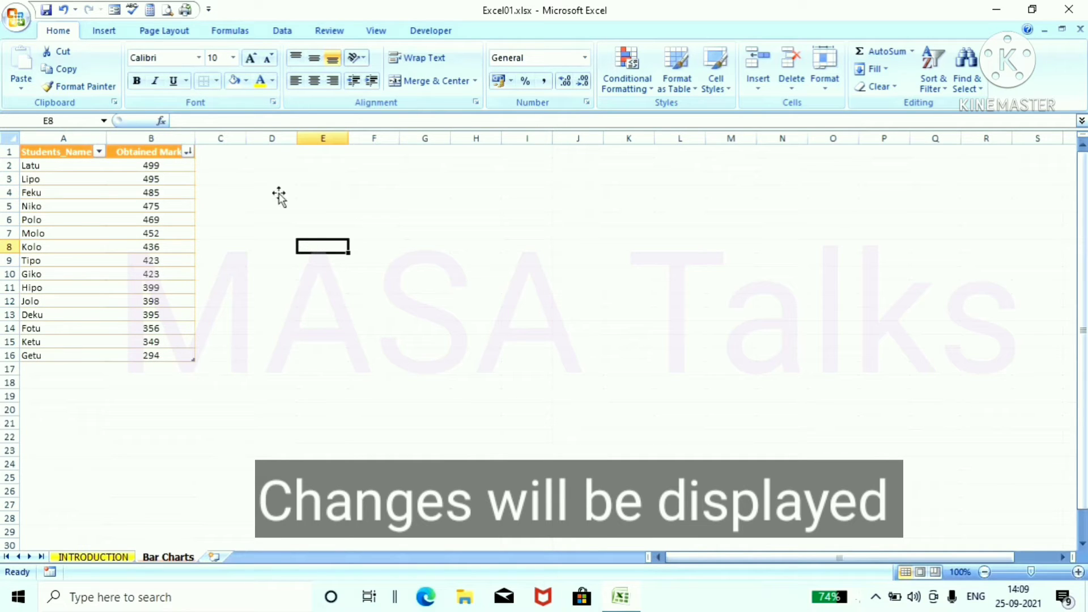
Undo all four sort actions at once and select the whole student table
left_click(75, 9)
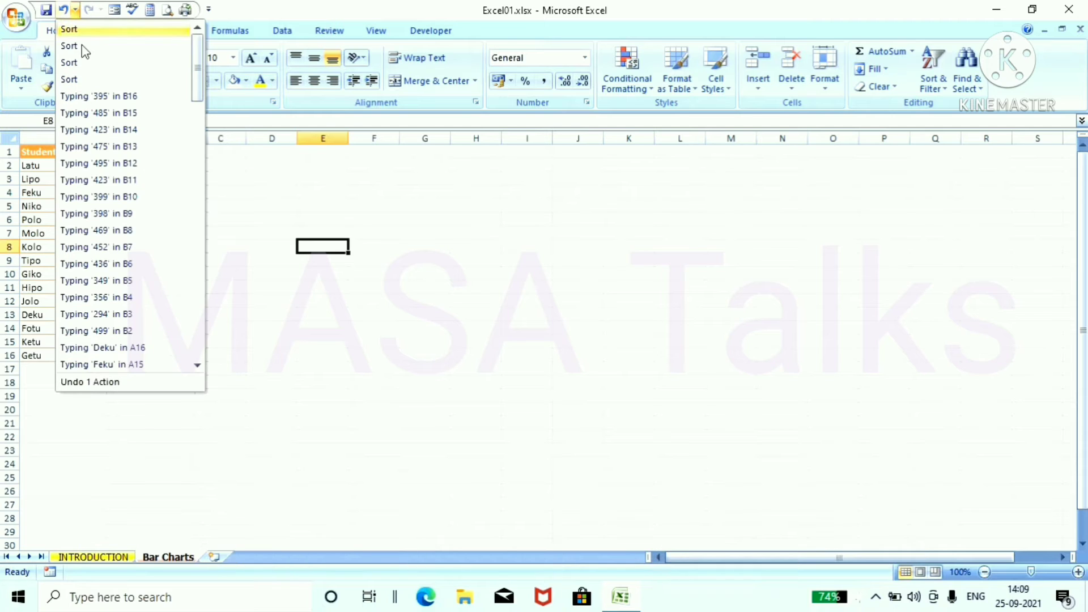
left_click(111, 74)
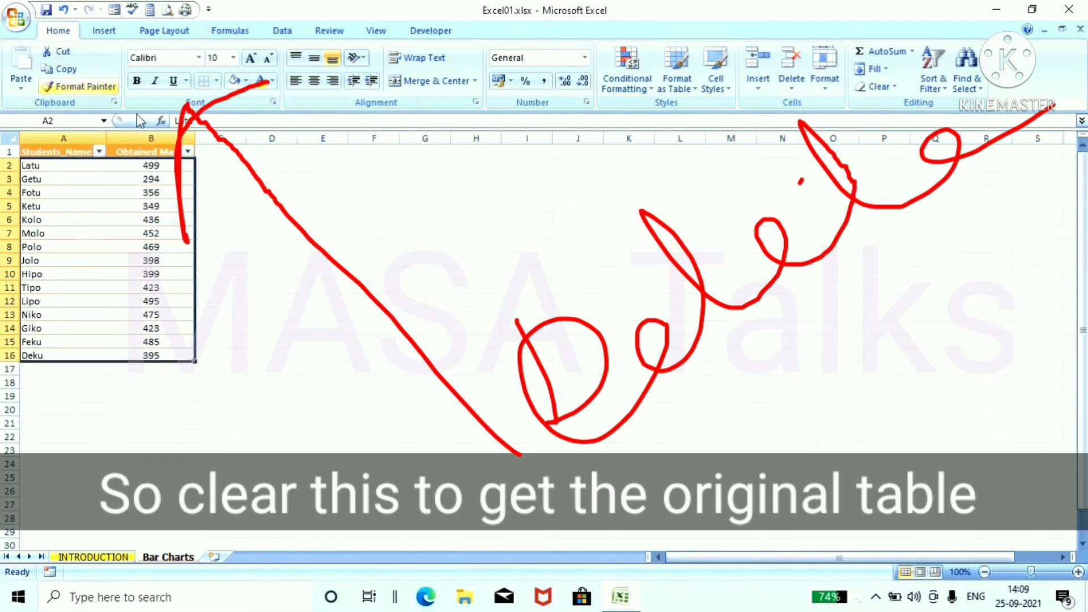
left_click(335, 273)
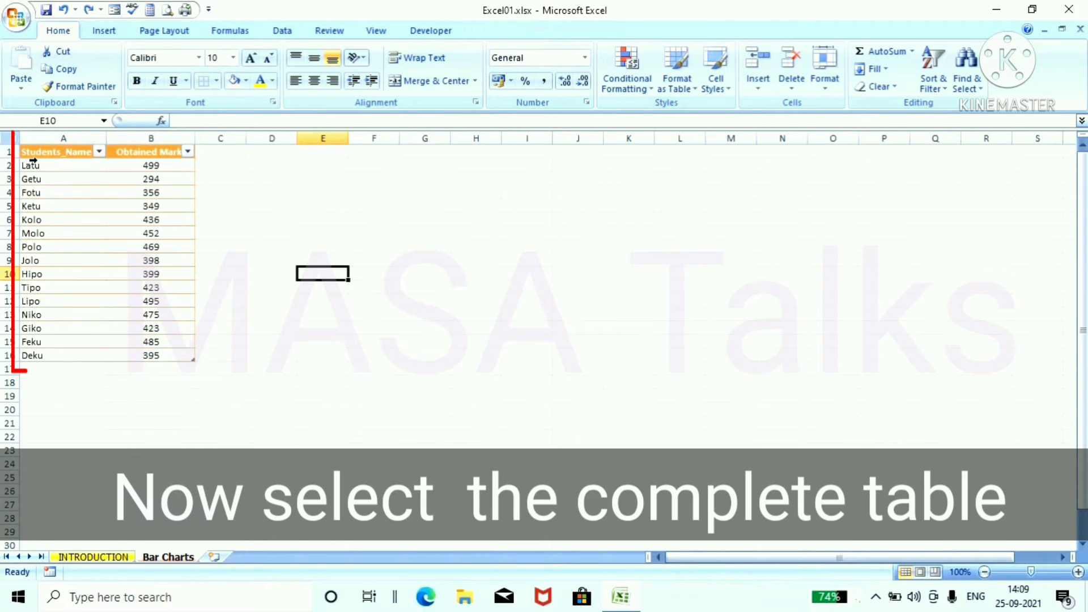
left_click_drag(38, 151, 136, 352)
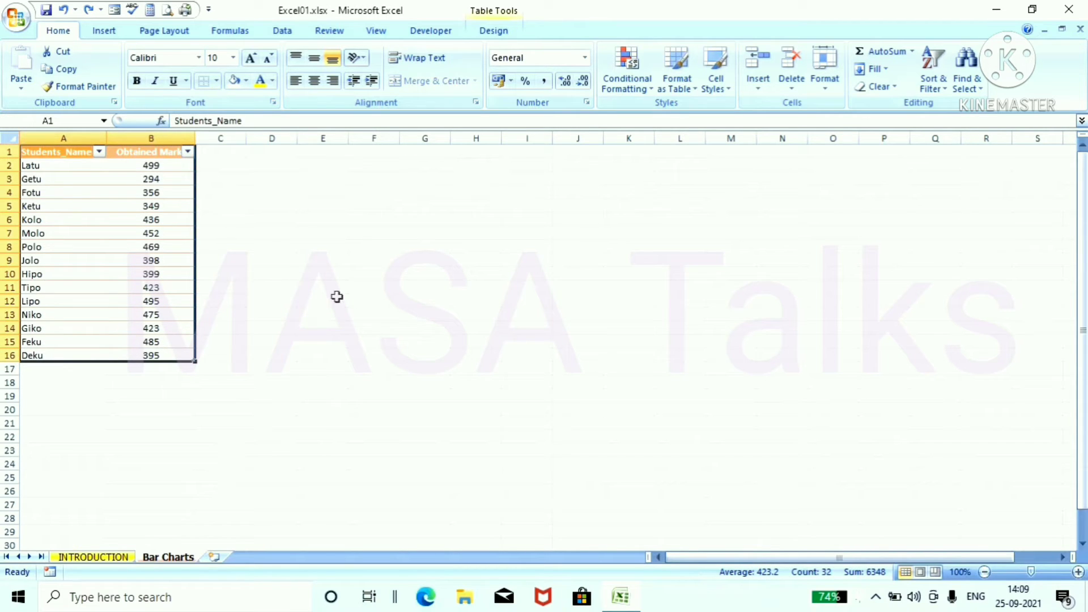
Chart the marks as a 2-D Clustered Column chart titled Obtained Marks
left_click(110, 31)
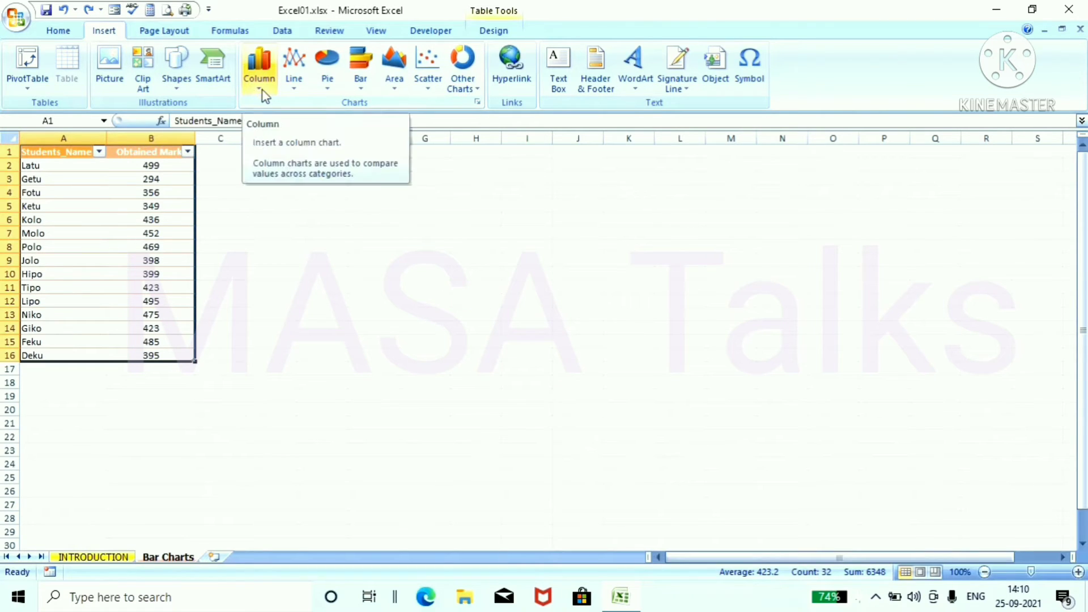
left_click(258, 92)
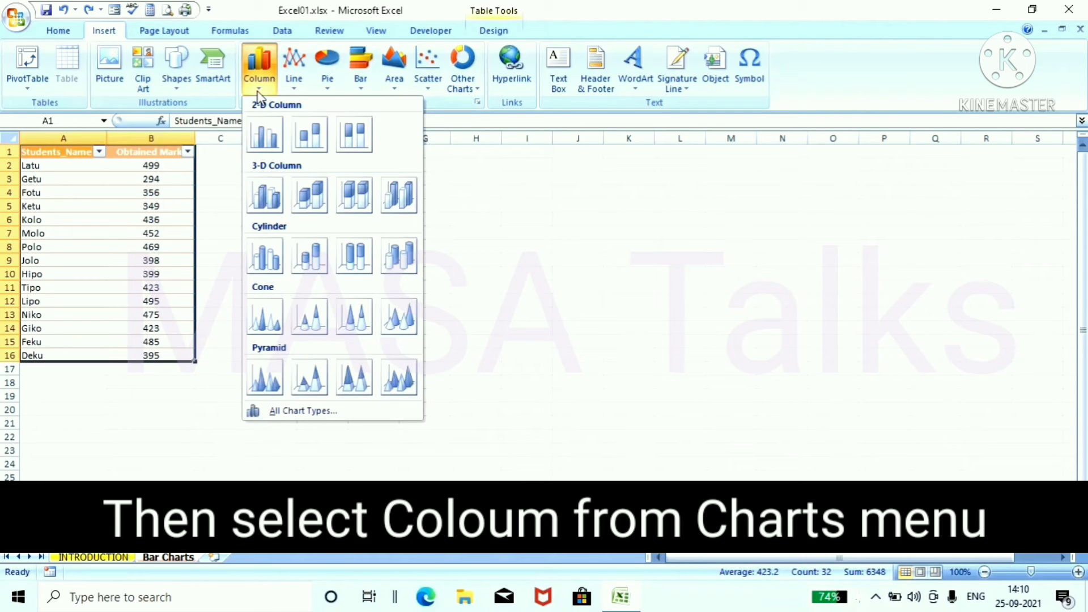
left_click(260, 138)
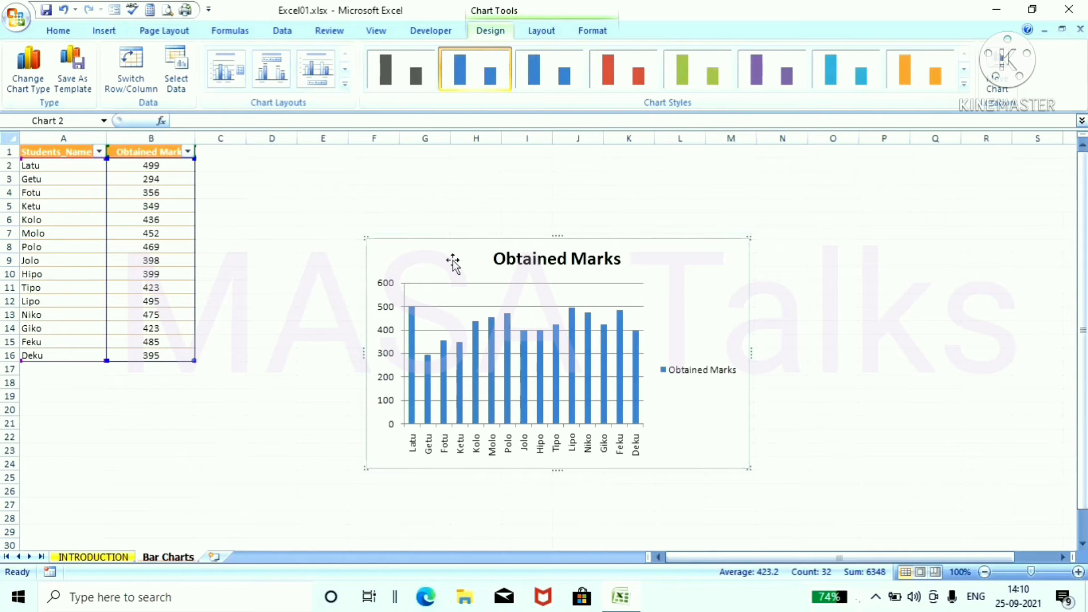
Drag the Obtained Marks chart up-left next to the table and resize it wider and shorter
left_click(556, 249)
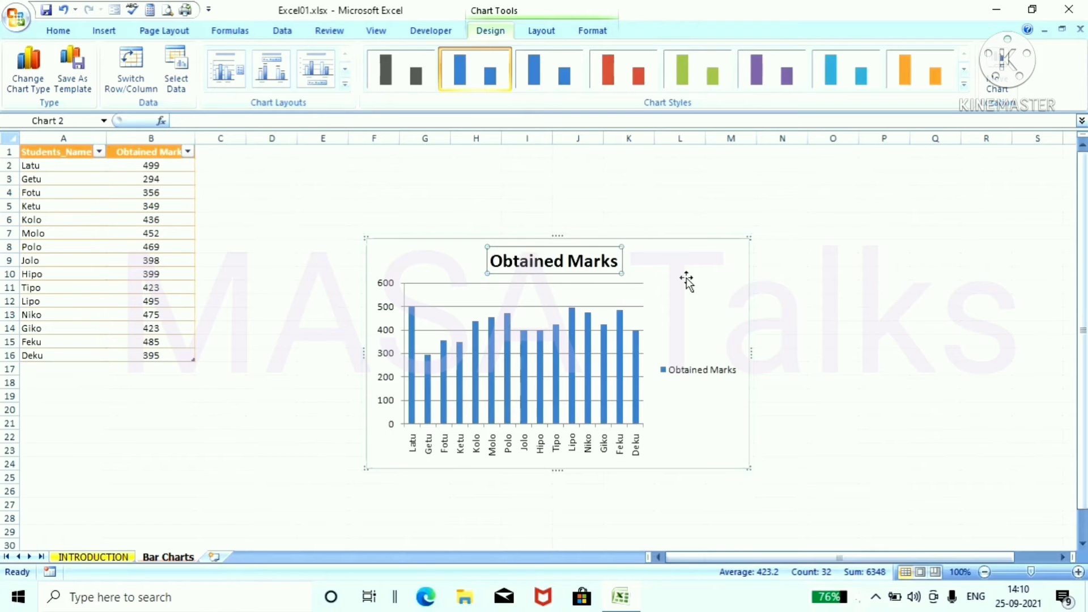
left_click_drag(687, 278, 566, 194)
left_click(728, 243)
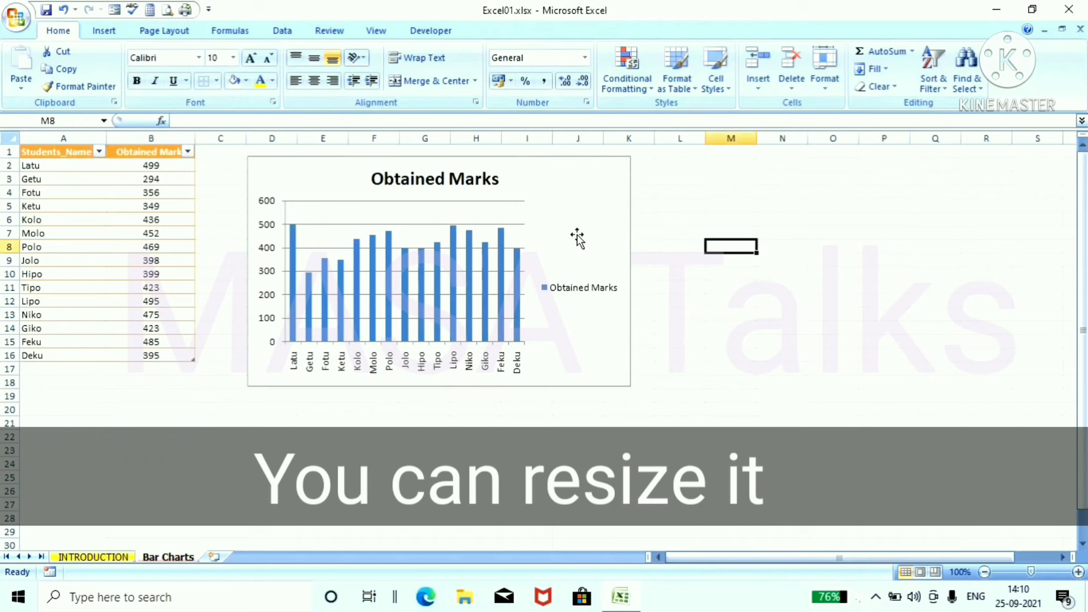
left_click(607, 296)
left_click_drag(629, 385, 651, 366)
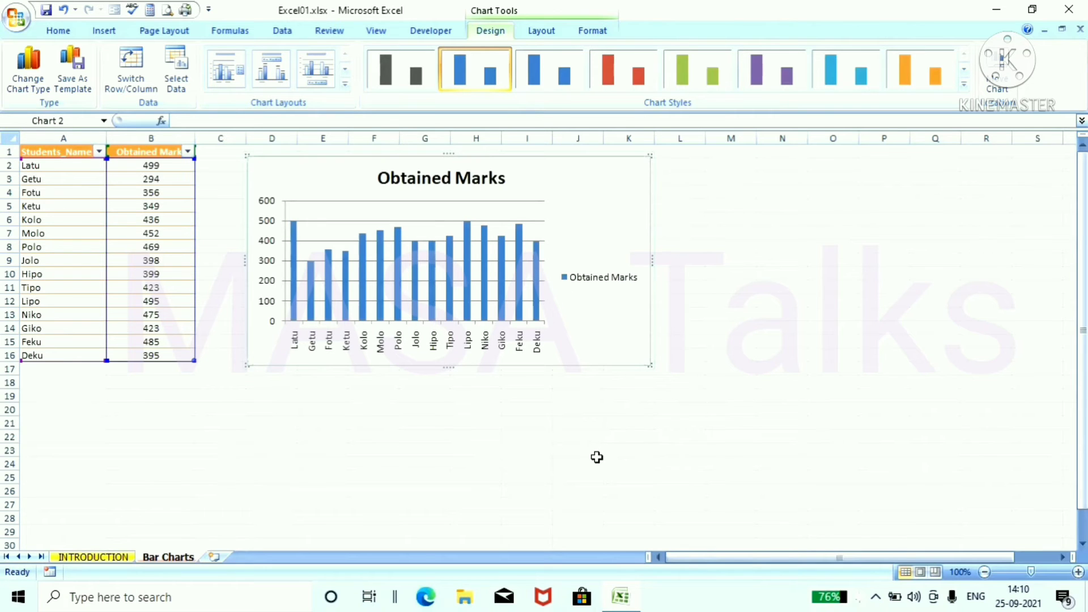
Try cyan, purple, green and dark chart styles, finally applying red Style 4 to the Obtained Marks chart
left_click(597, 458)
left_click(595, 240)
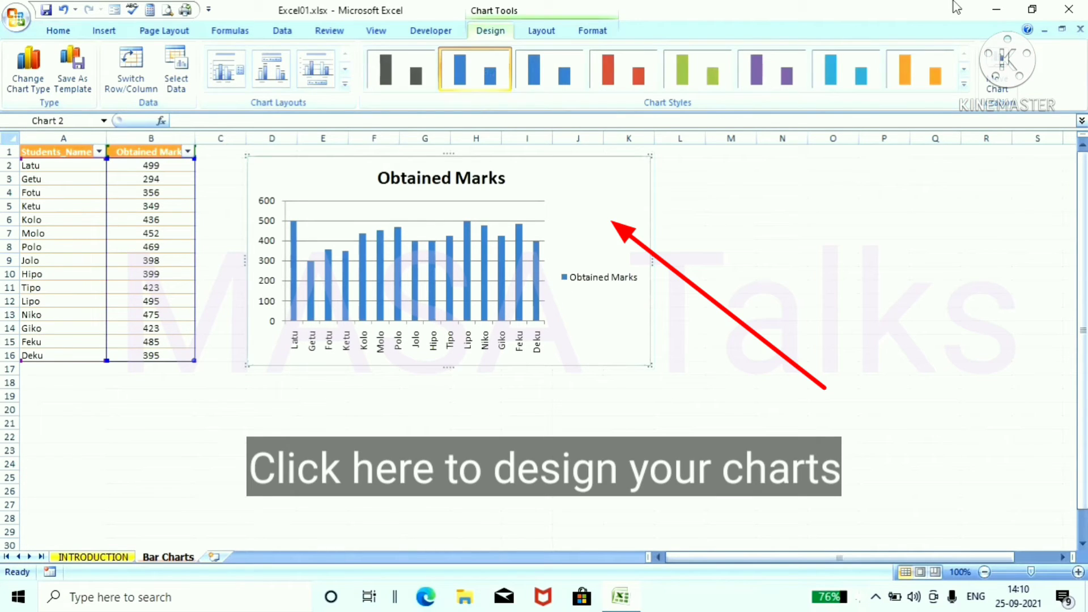
left_click(847, 71)
left_click(770, 71)
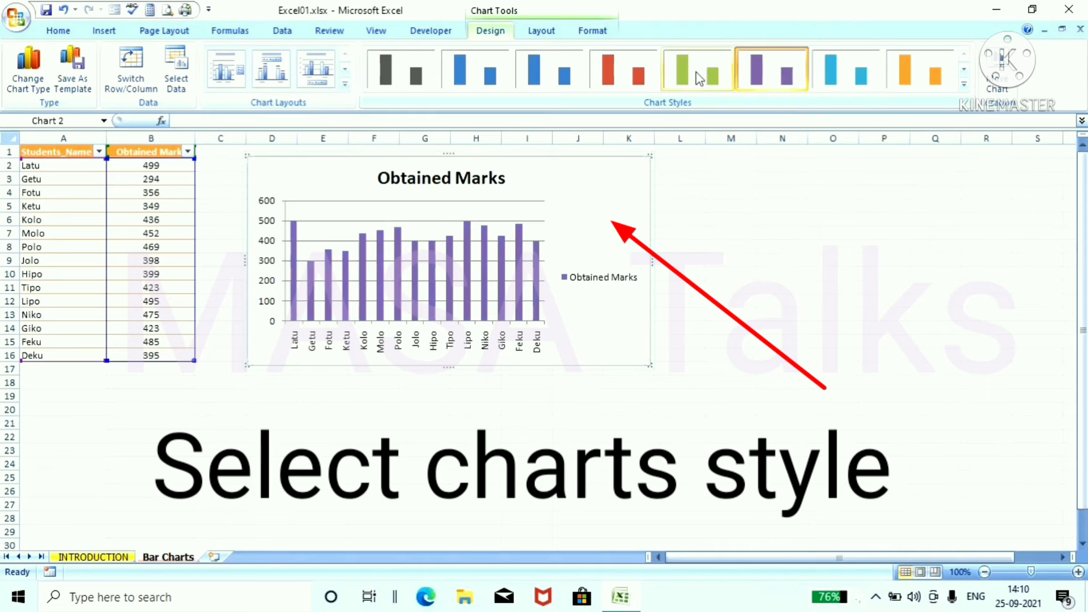
left_click(698, 74)
left_click(623, 71)
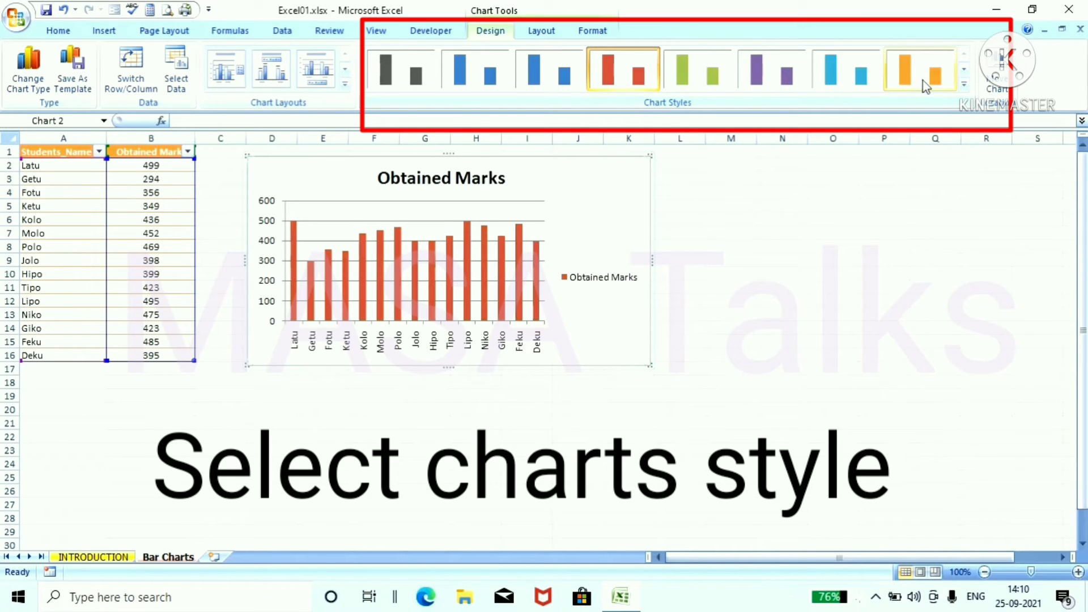
left_click(964, 84)
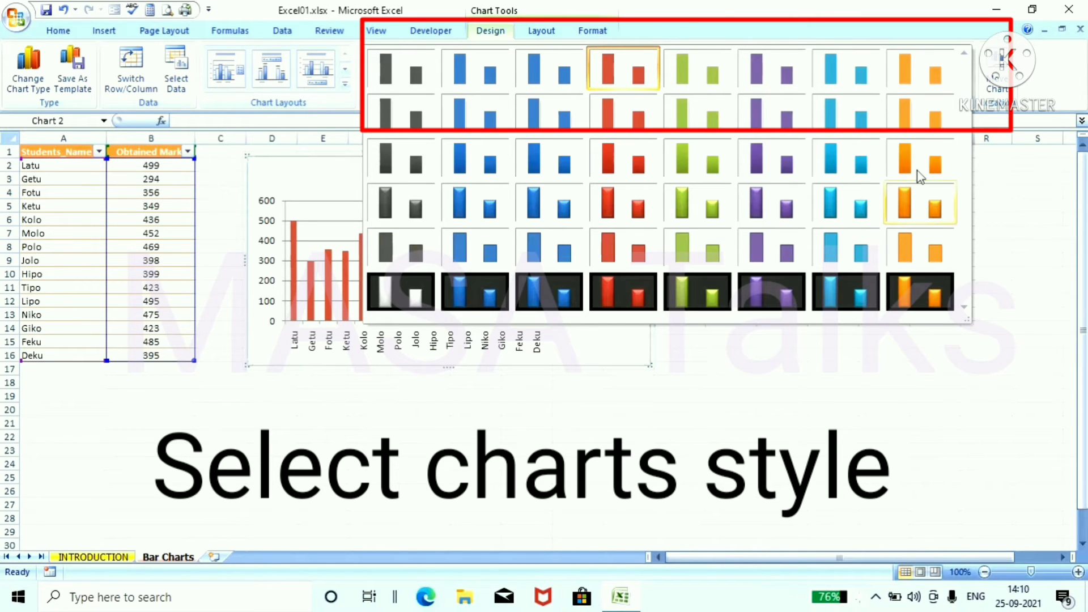
left_click(844, 306)
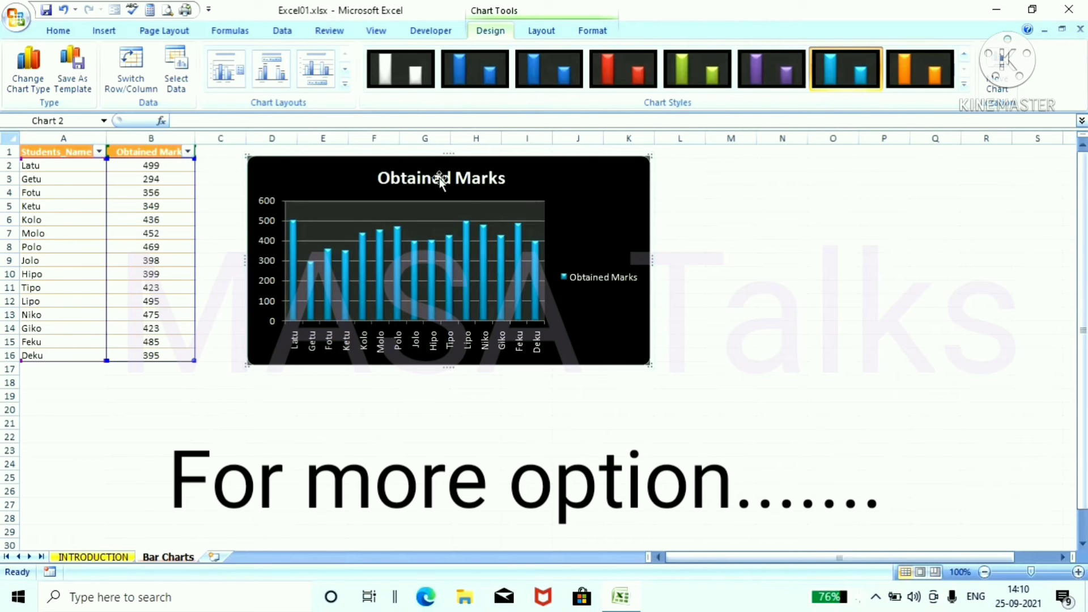
left_click(414, 64)
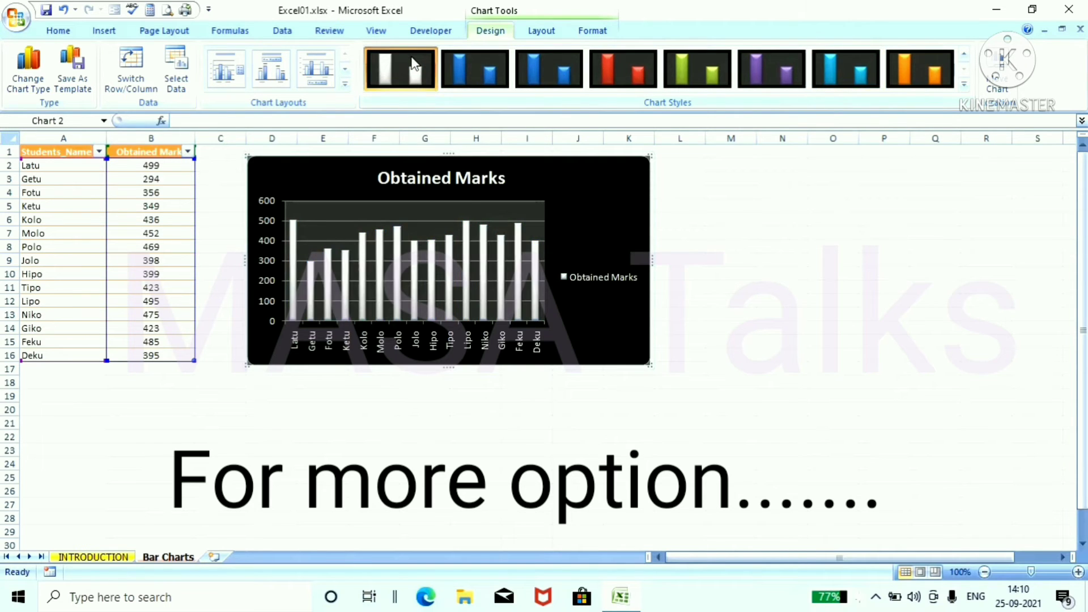
left_click(964, 84)
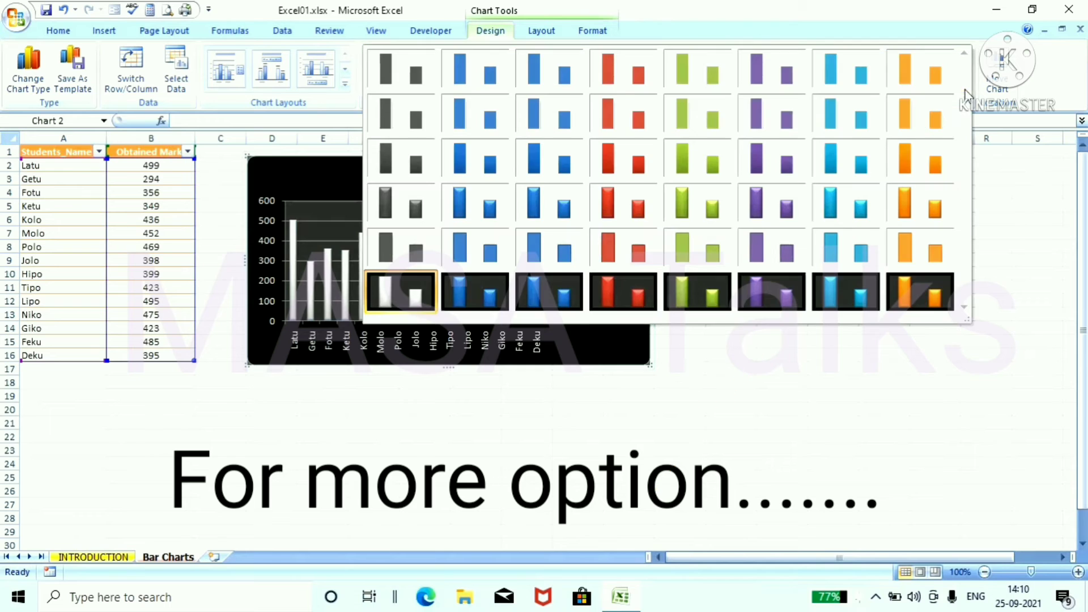
left_click(634, 80)
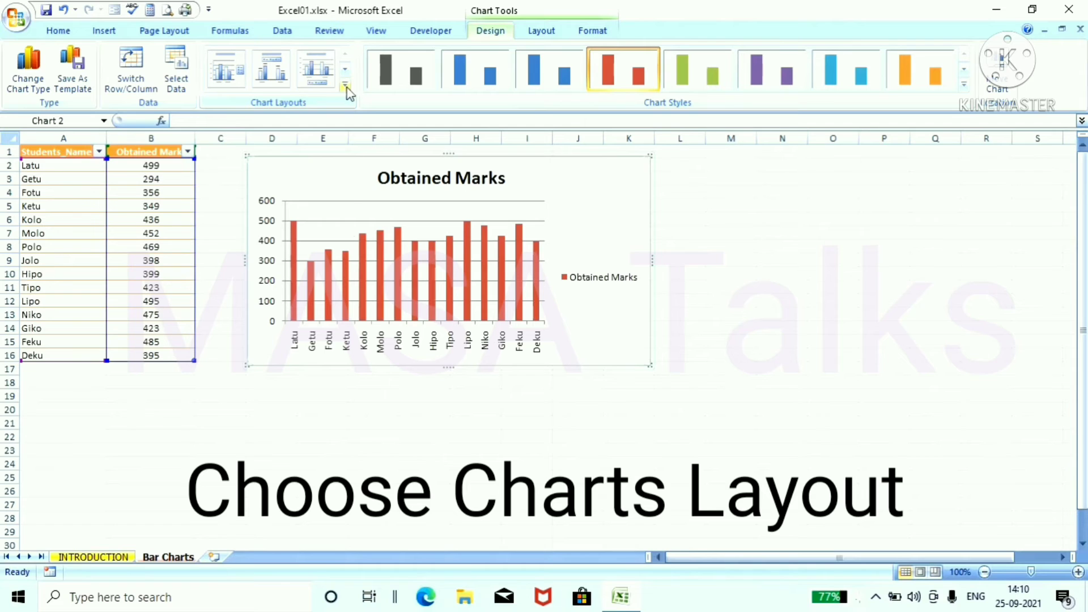
Try several chart layouts, then apply Layout 11 with axis titles, right legend and no chart title
left_click(347, 87)
left_click(273, 110)
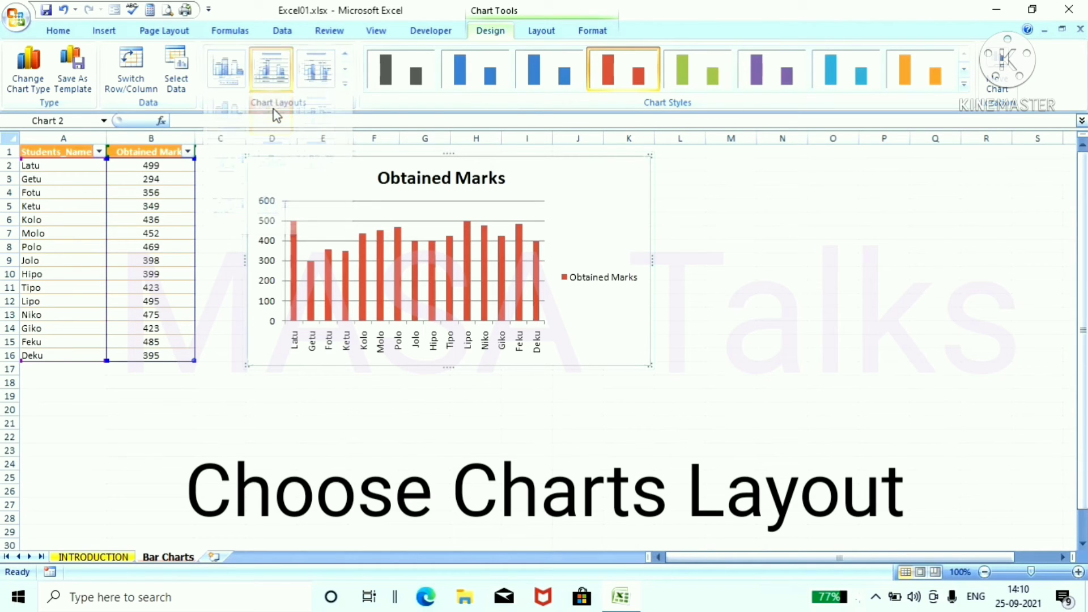
left_click(345, 84)
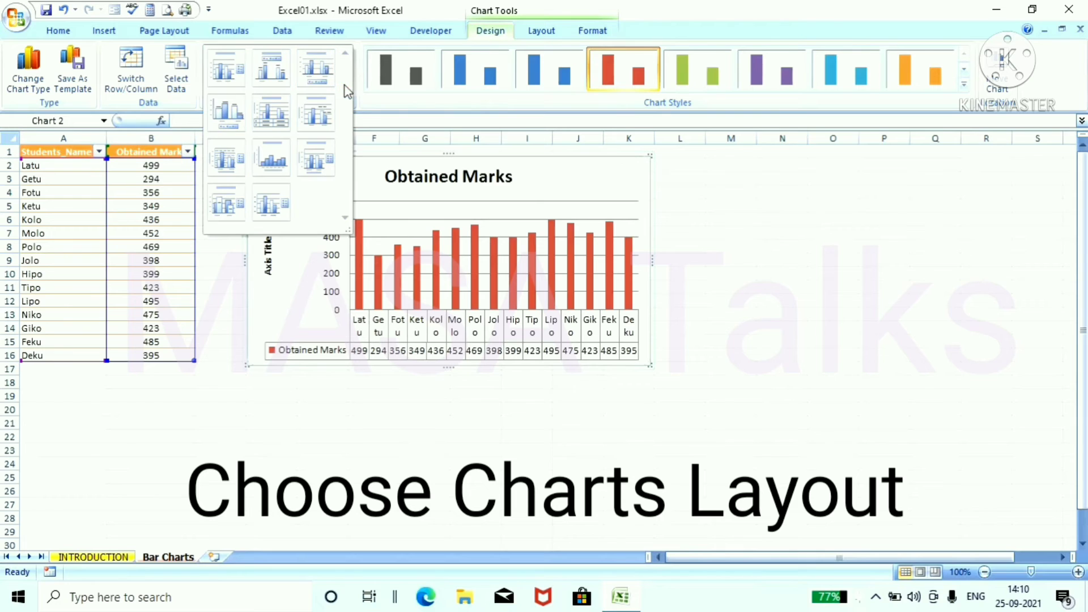
left_click(237, 73)
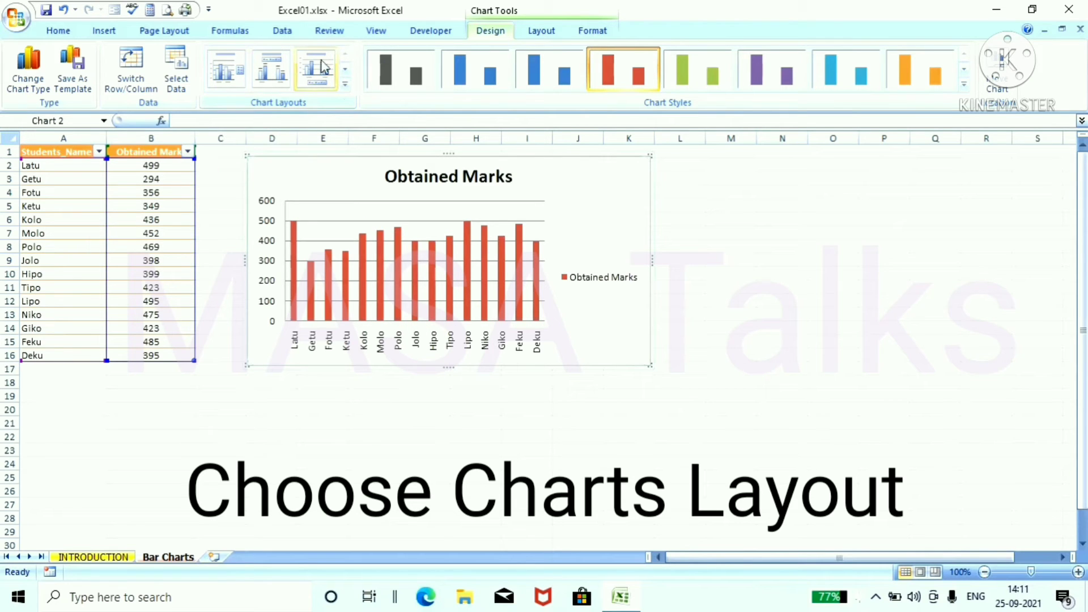
left_click(345, 84)
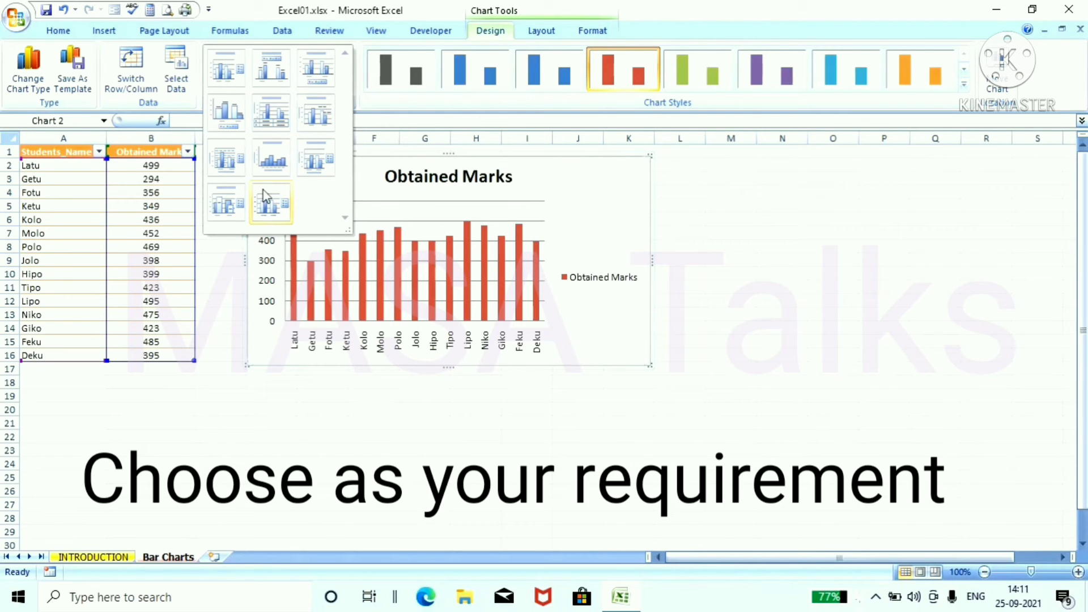
left_click(269, 210)
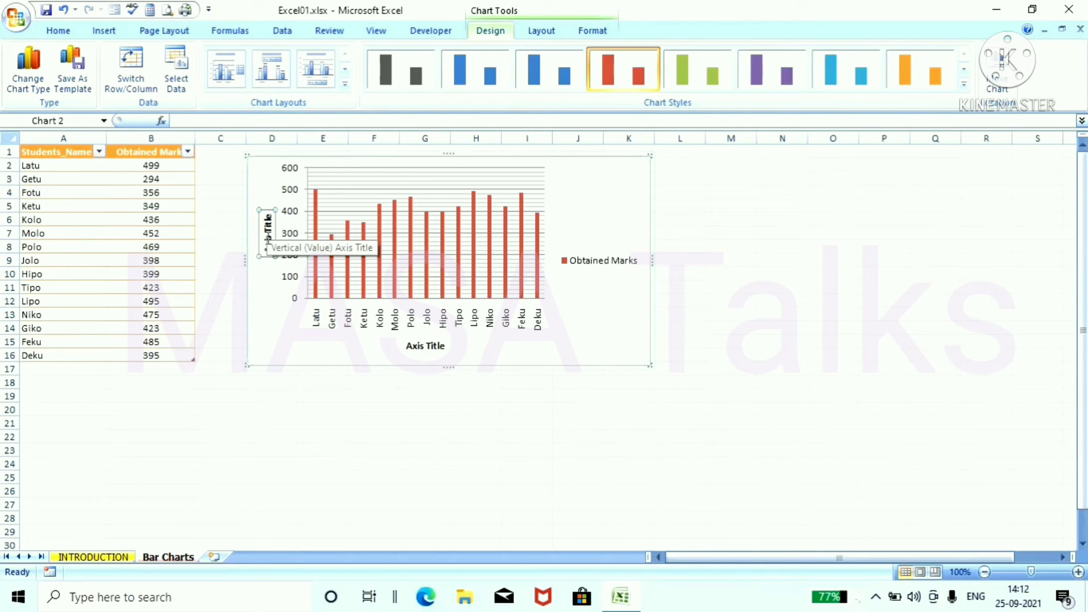
Title the chart axes 'Obtained Marks' and 'Students Name'
type("Obt")
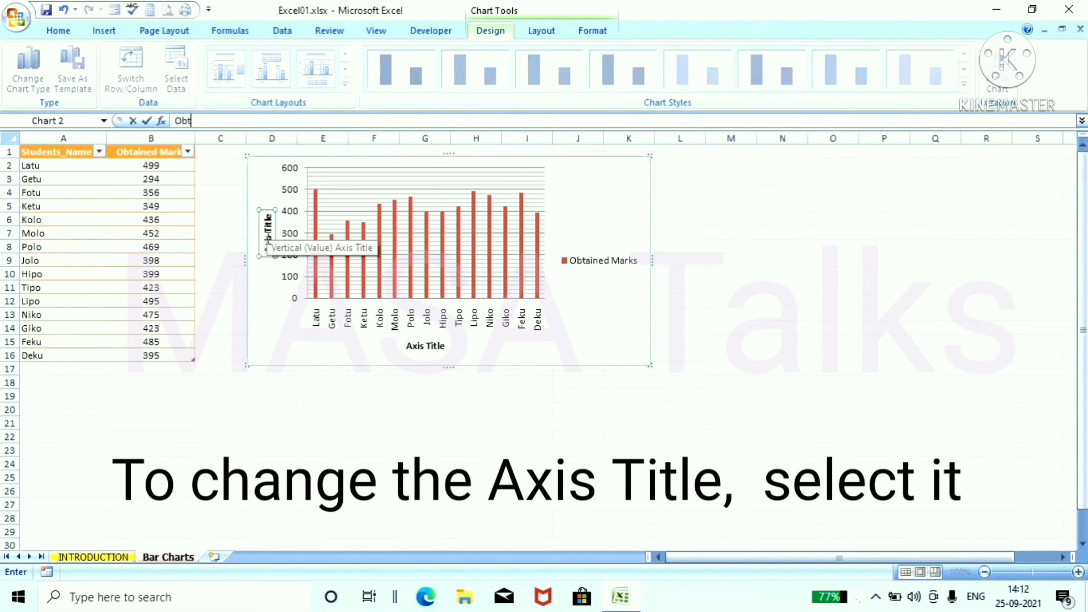
type("ained Marks")
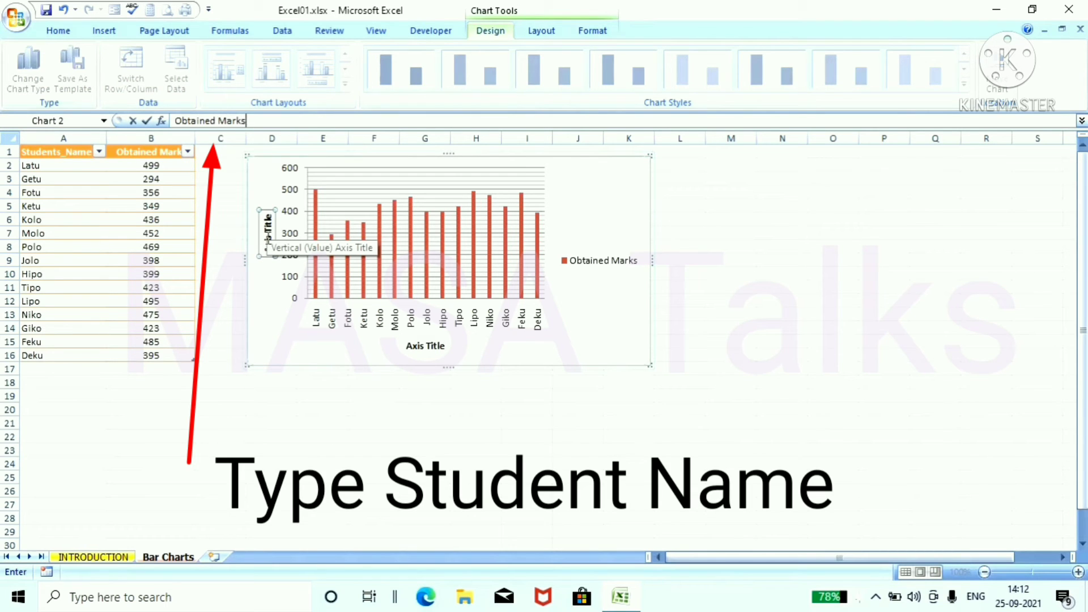
key("Return")
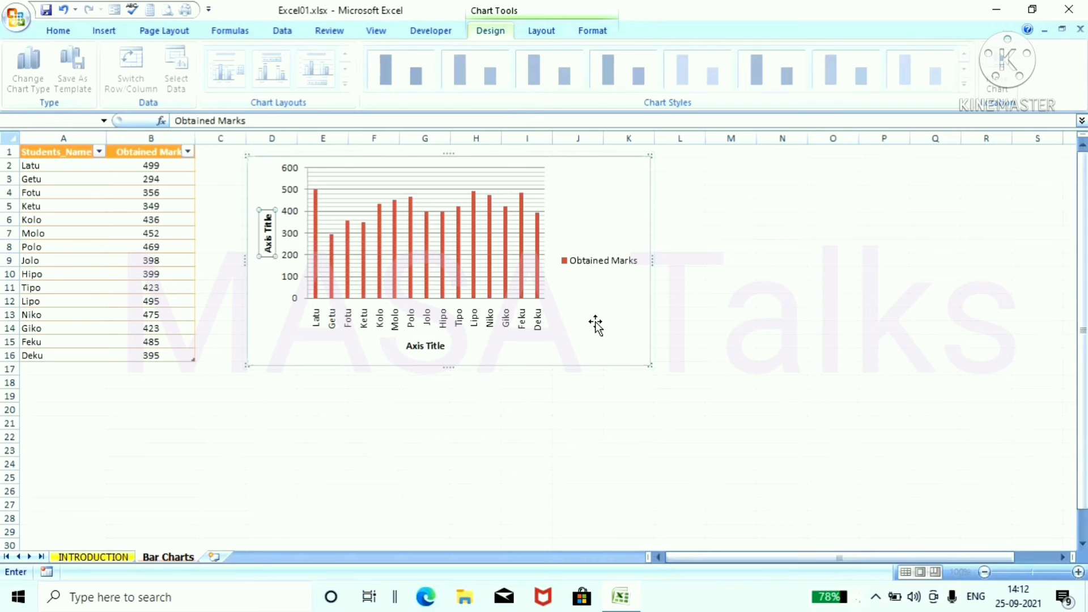
left_click(425, 355)
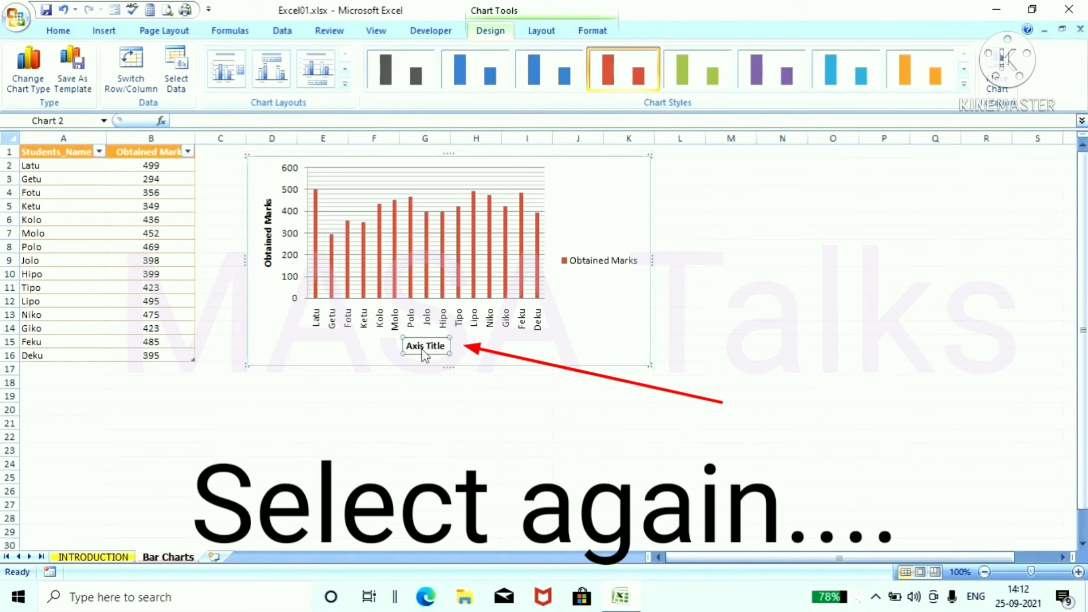
type("Studen")
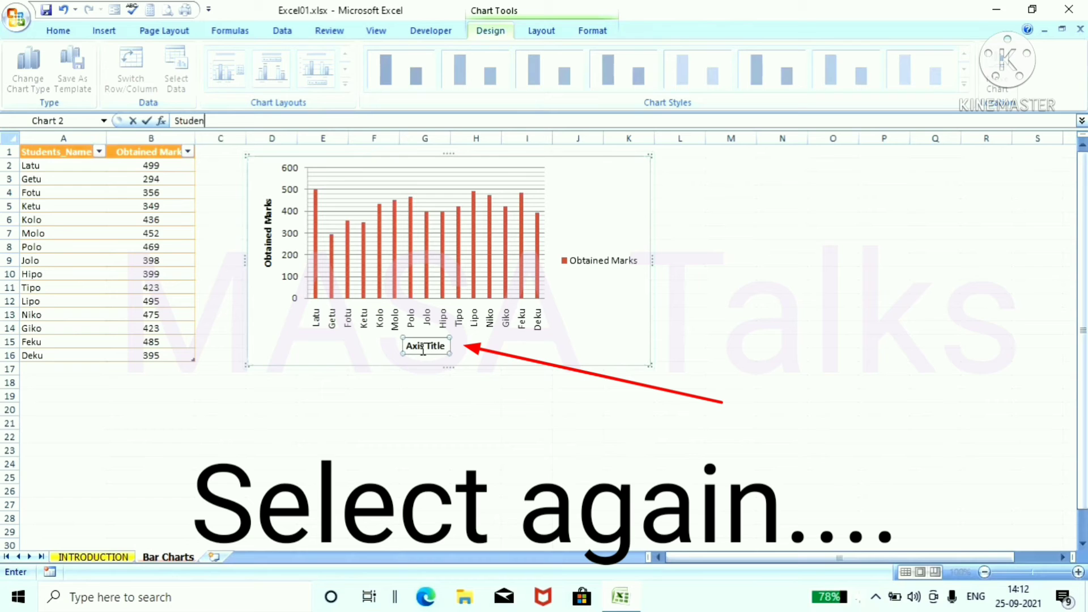
type("ts Name")
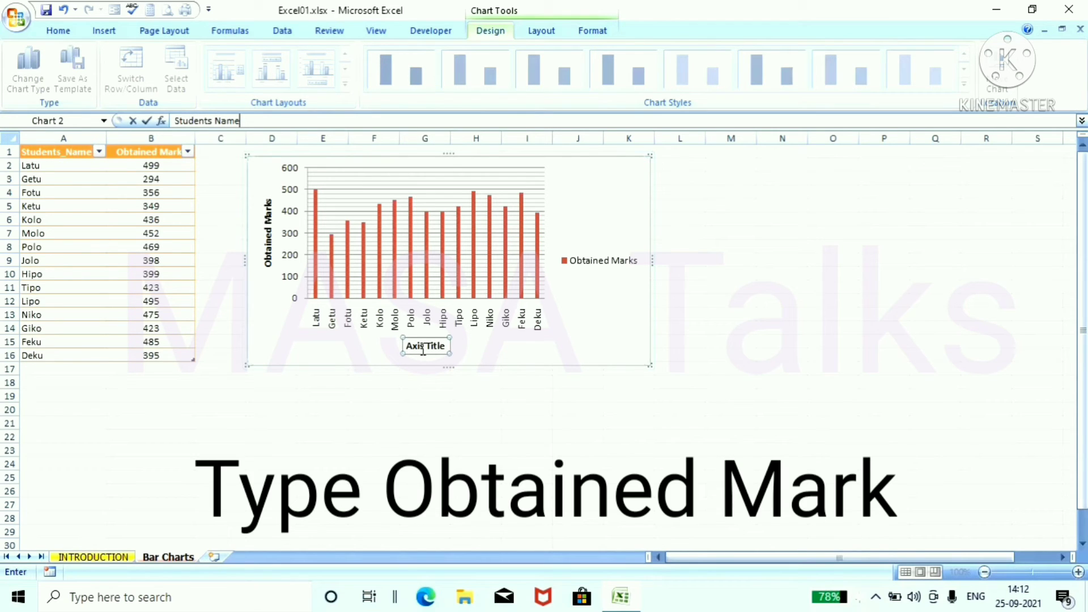
left_click(638, 352)
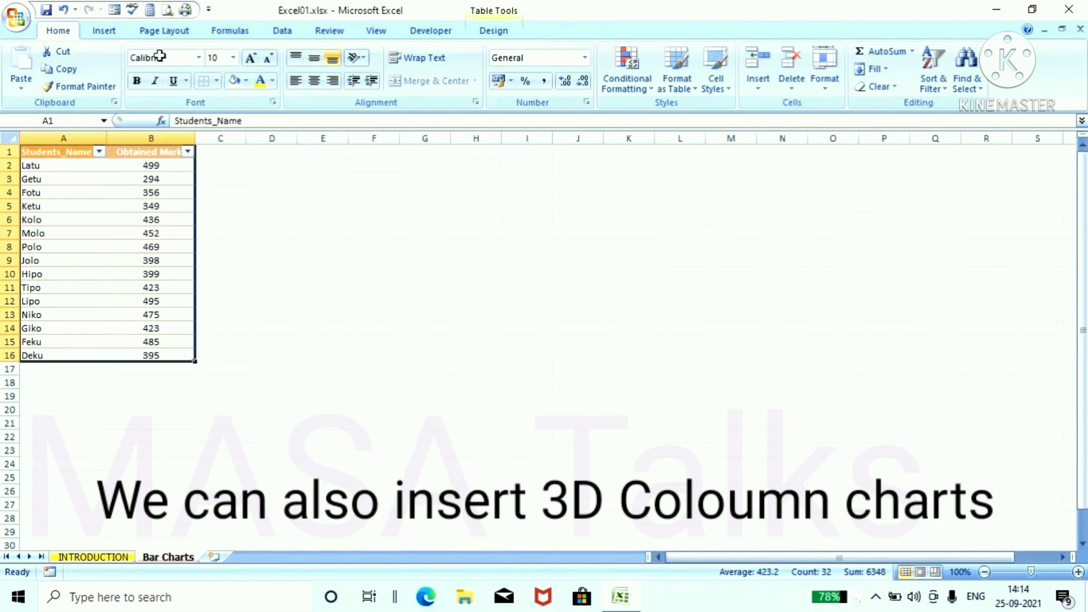
Insert a 3-D clustered column chart of Obtained Marks and move it beside the table
left_click(111, 36)
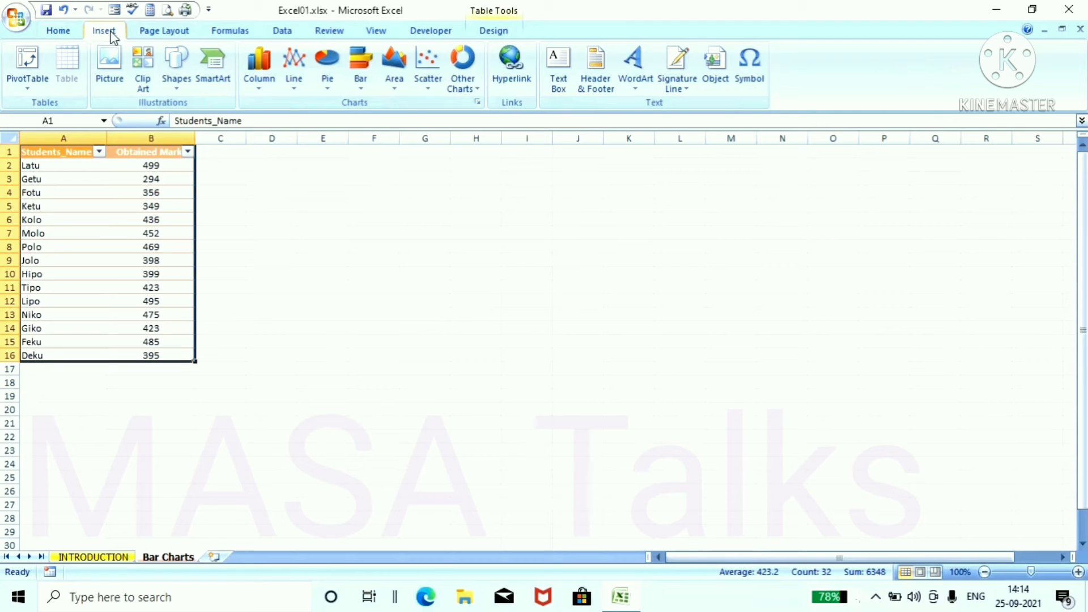
left_click(261, 91)
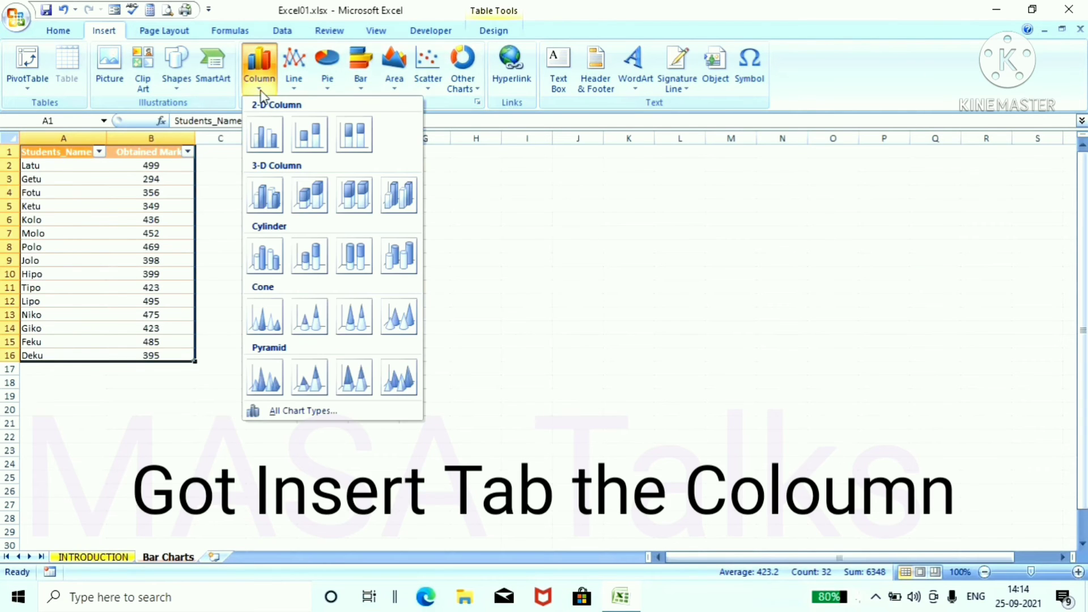
left_click(265, 196)
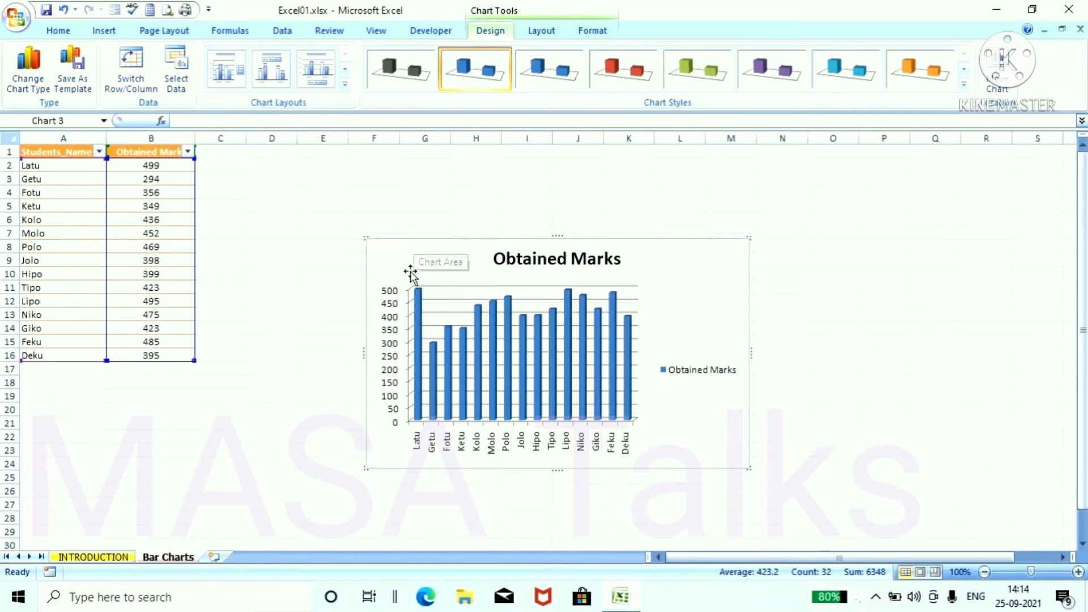
left_click_drag(423, 255, 346, 193)
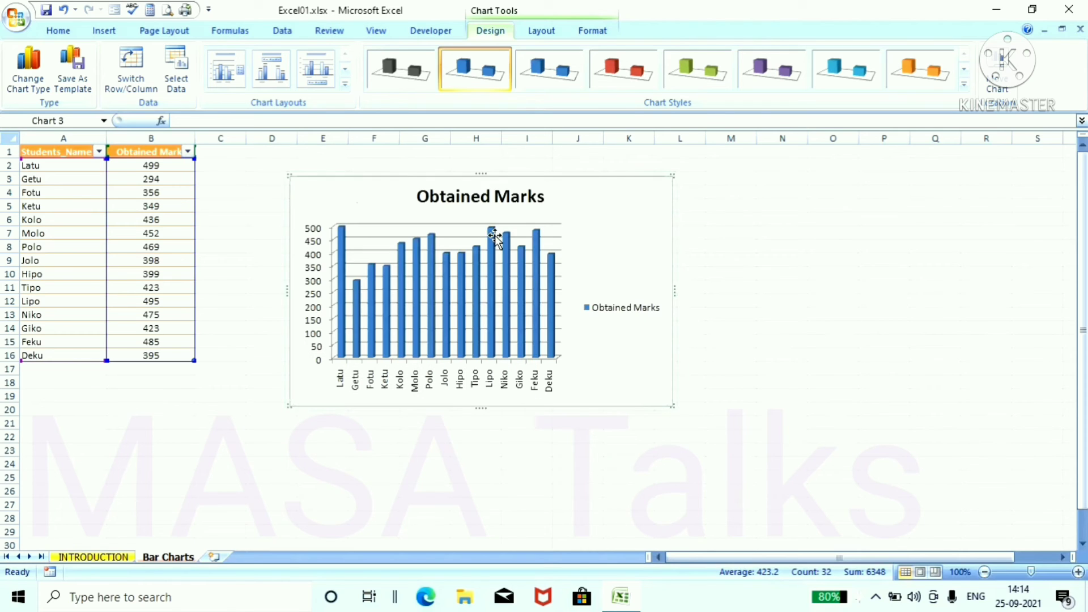
left_click(936, 300)
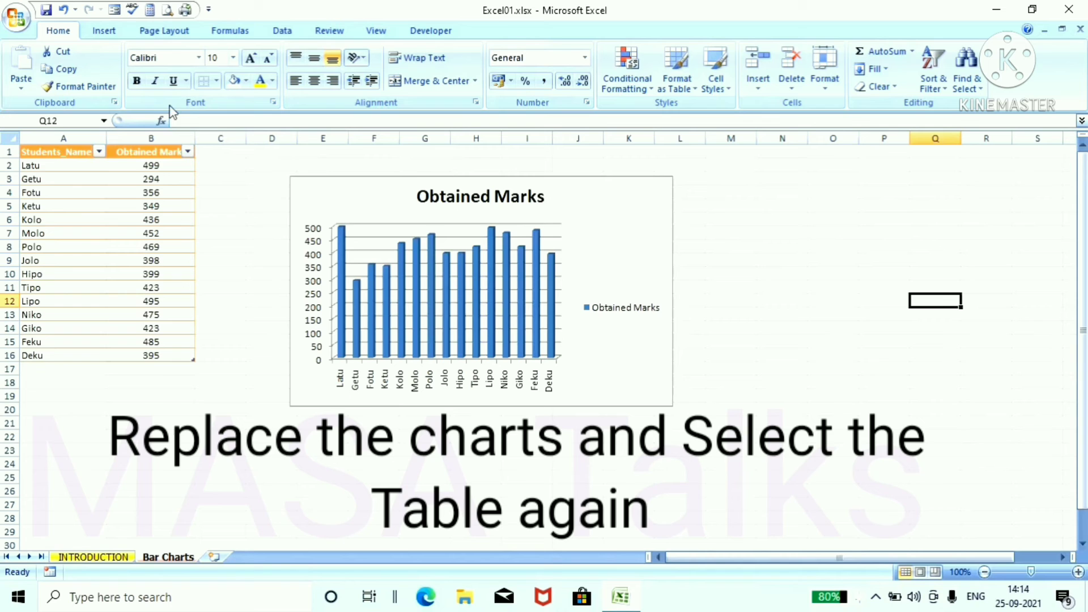
Insert a 2-D pie chart of the Obtained Marks in A1:B16
left_click_drag(32, 152, 63, 353)
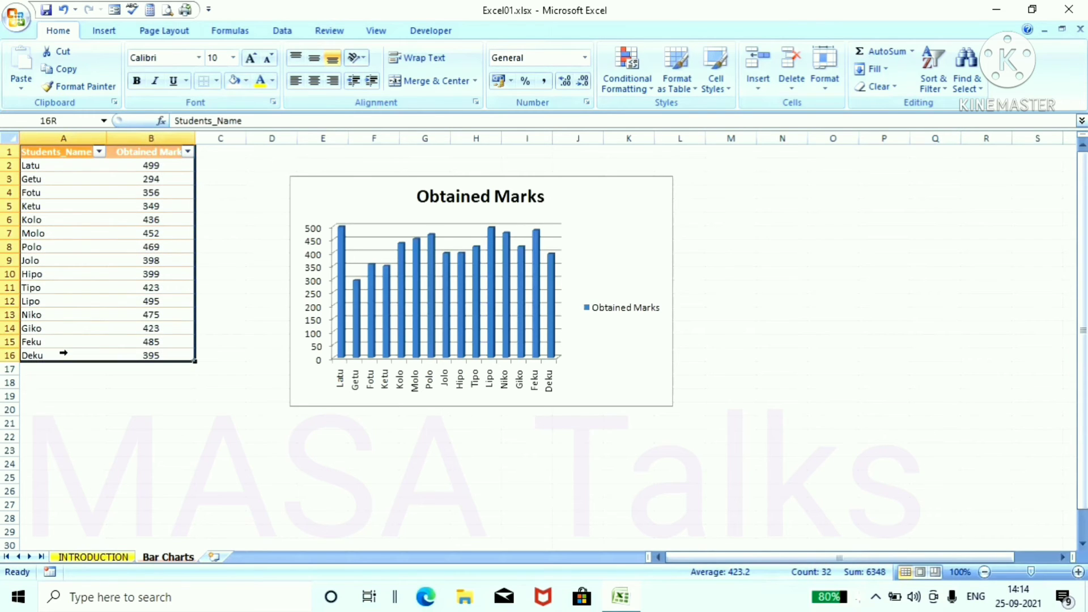
left_click(116, 39)
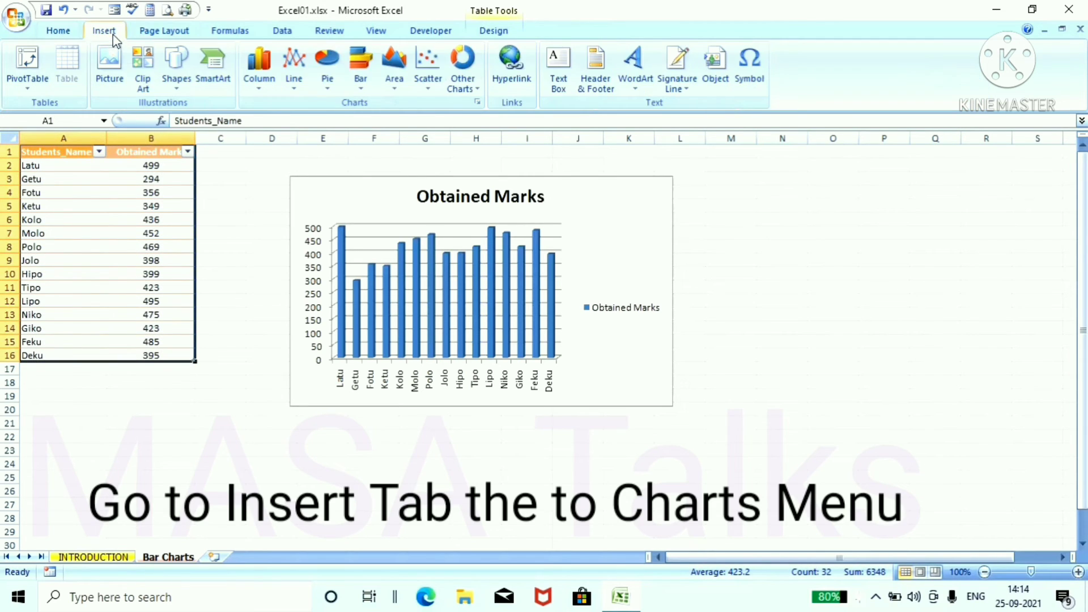
left_click(331, 76)
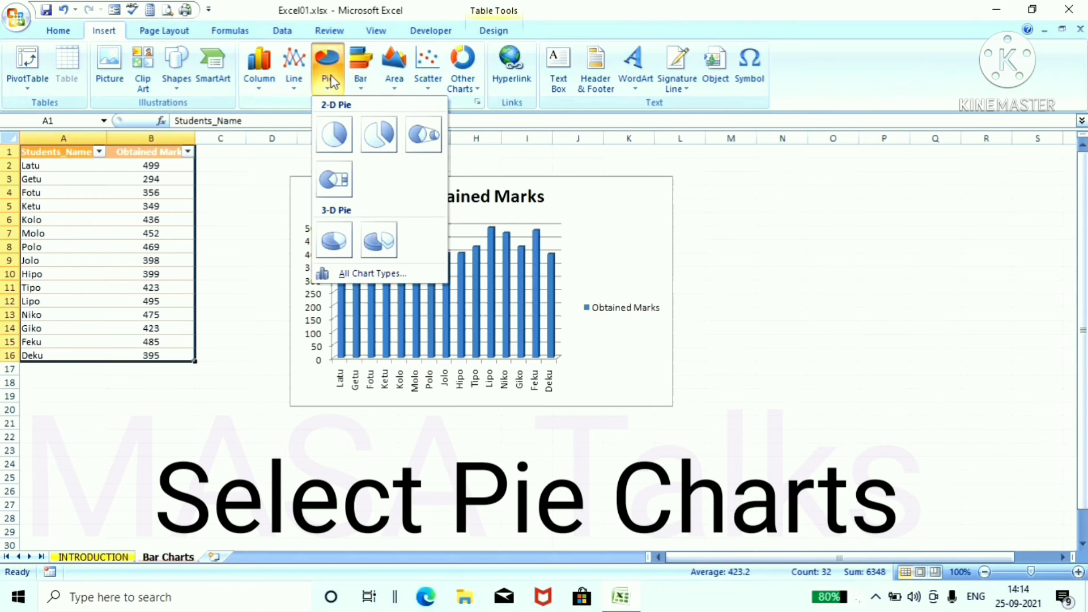
left_click(335, 135)
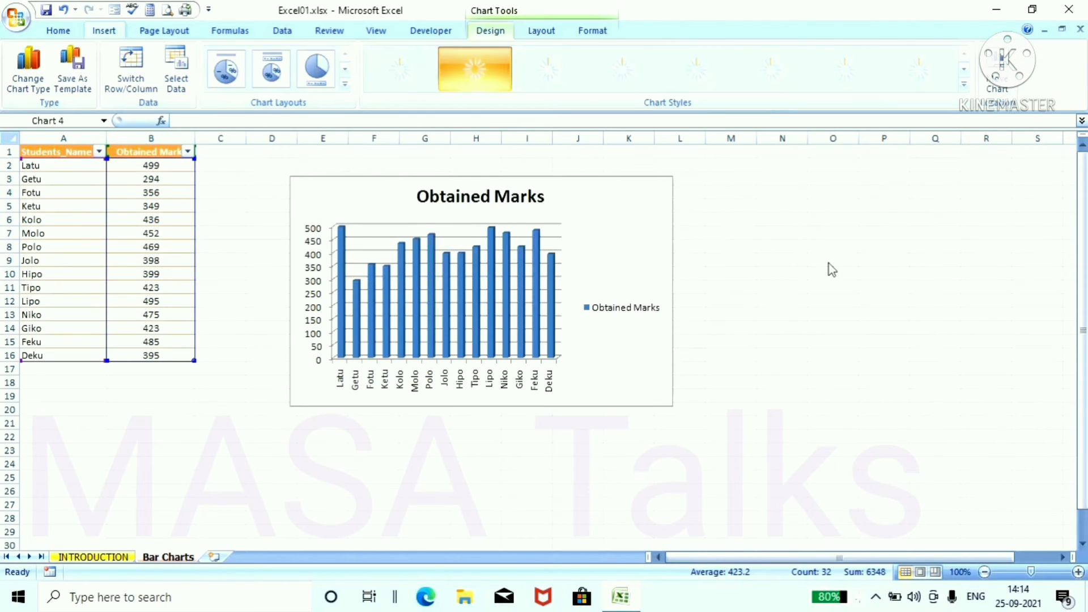
Shrink the pie chart and position it beside the column chart
left_click_drag(475, 276, 781, 218)
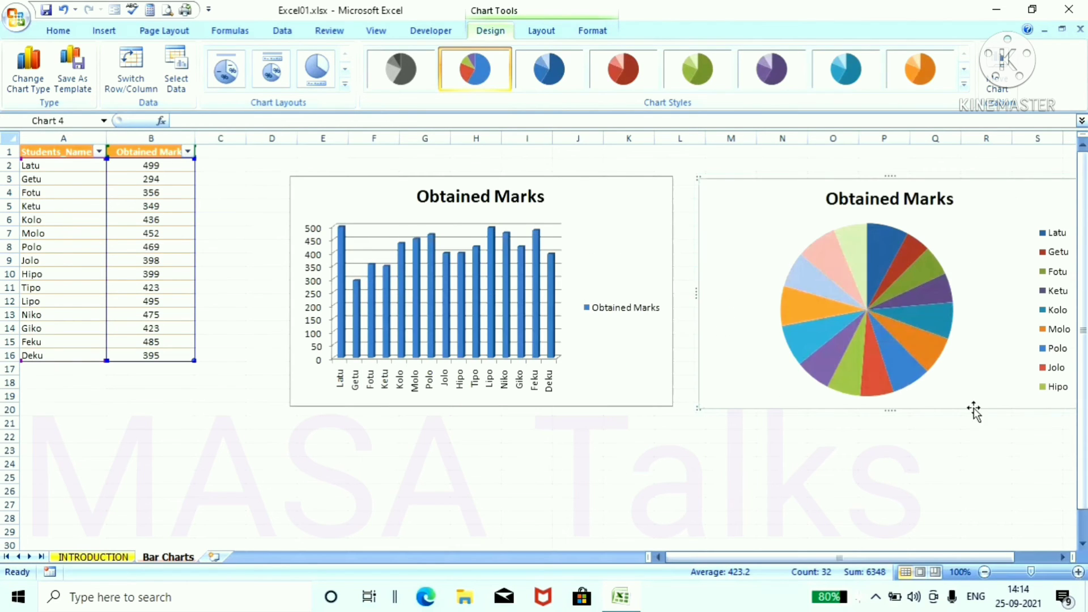
left_click_drag(991, 357, 913, 396)
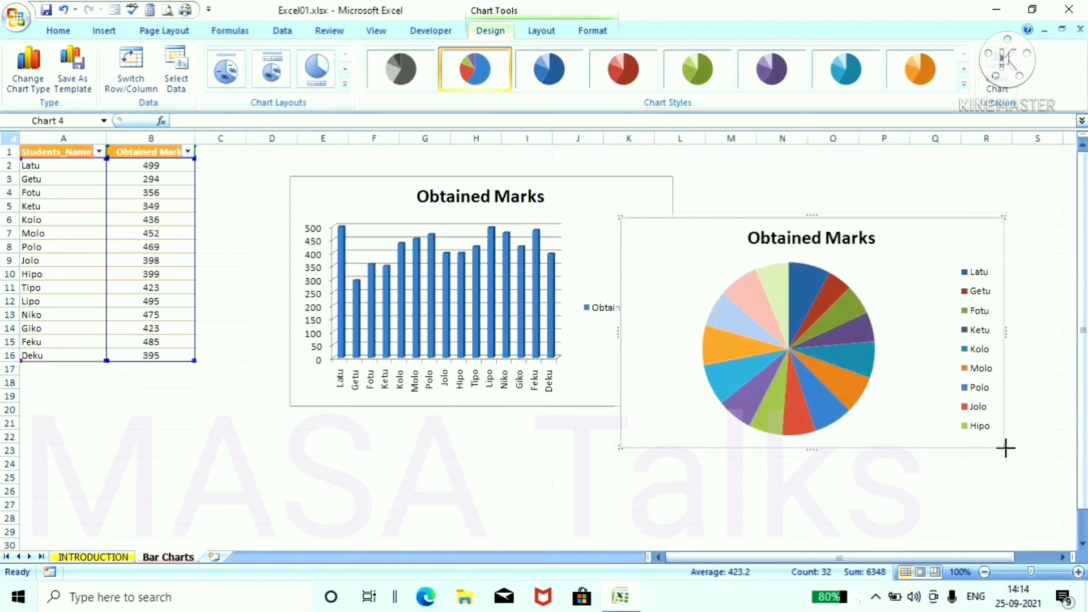
left_click_drag(1006, 449, 938, 402)
left_click_drag(687, 260, 748, 223)
left_click(691, 437)
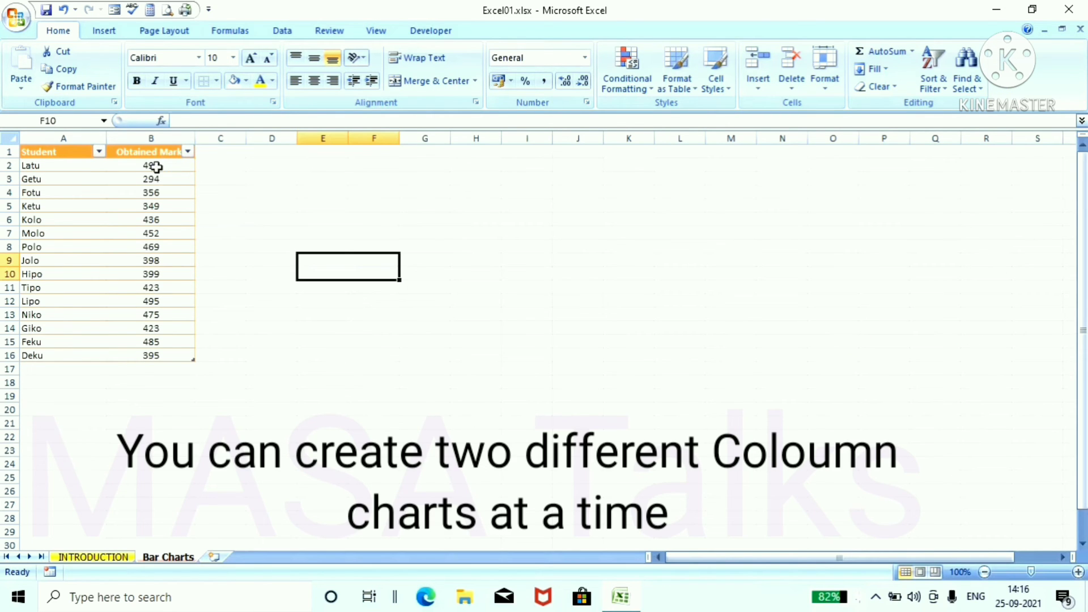
Add a 'Percentage' heading in C1 and begin a formula in C2
left_click(225, 154)
type("Percent")
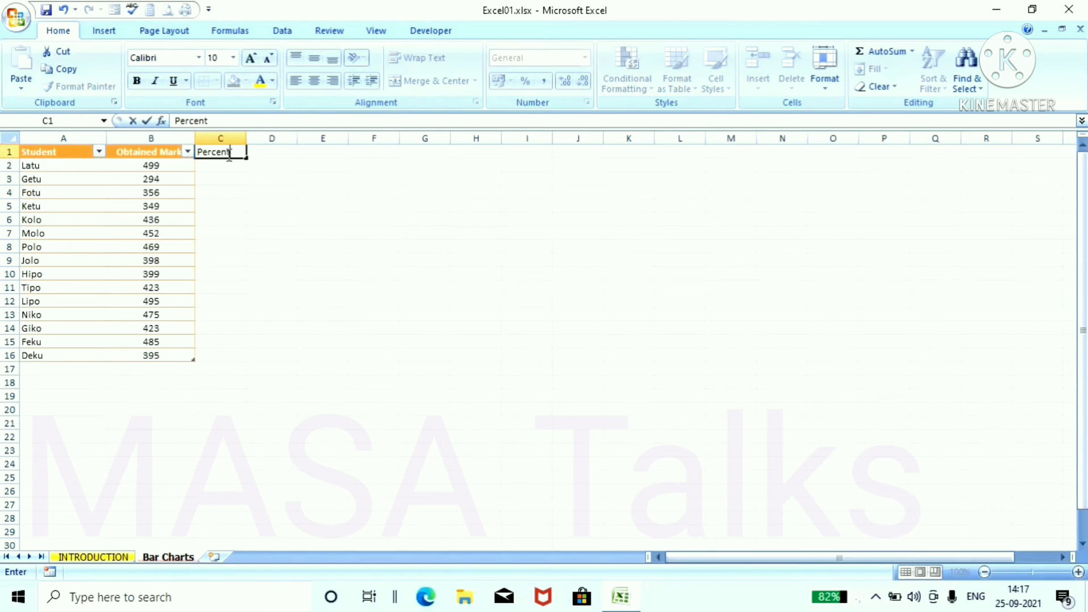
type("age")
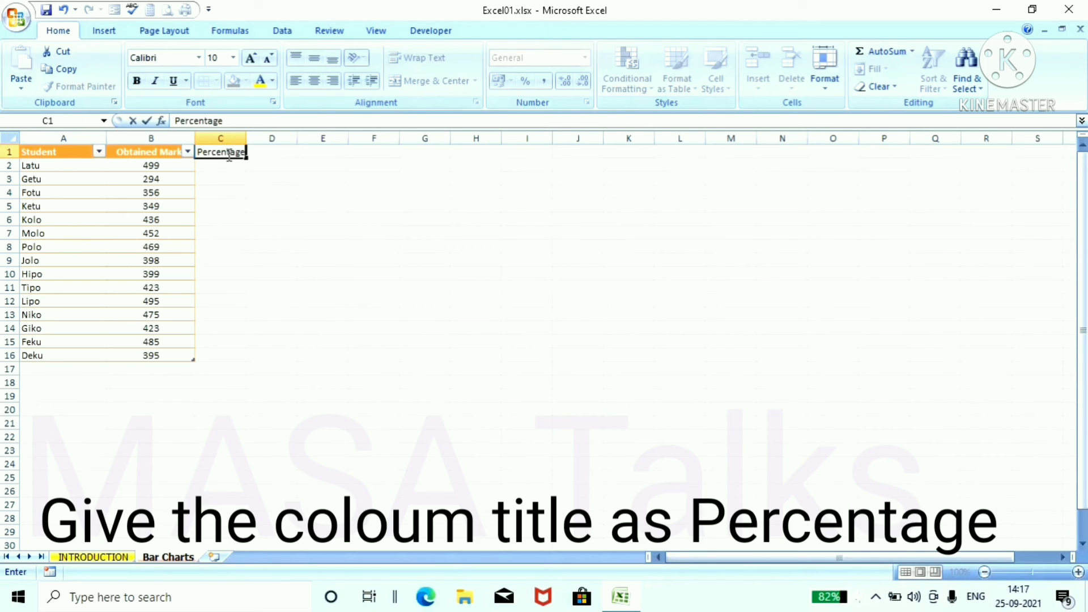
key("Return")
left_click(518, 355)
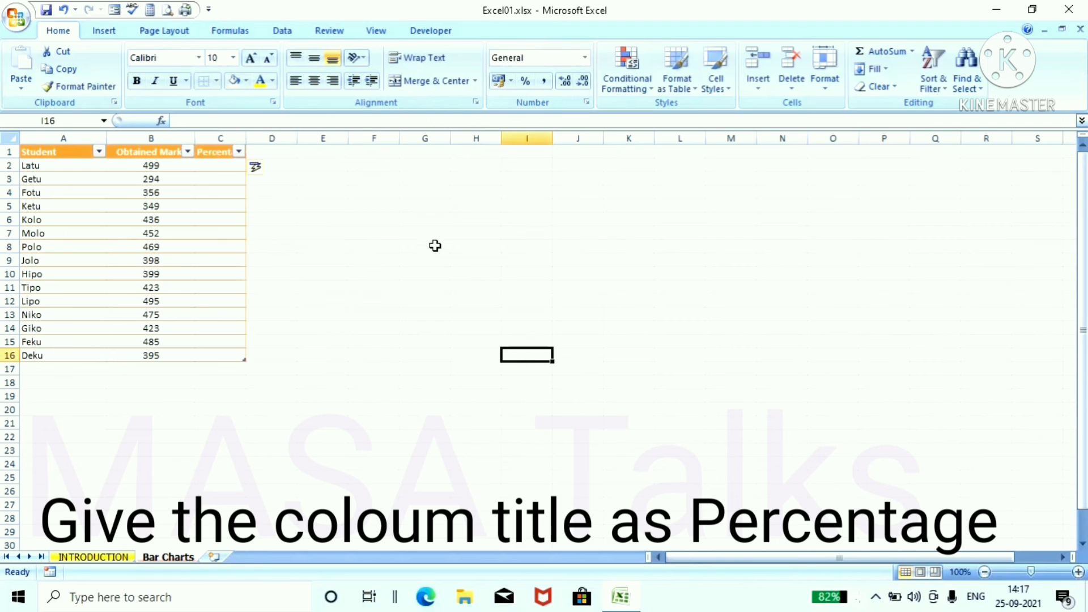
left_click(216, 166)
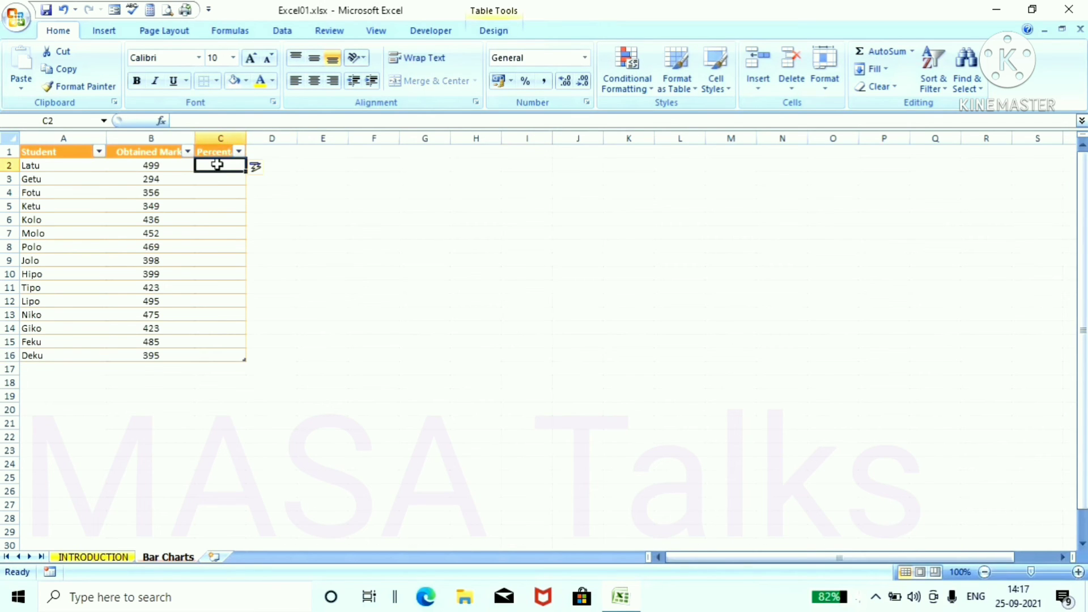
type("=")
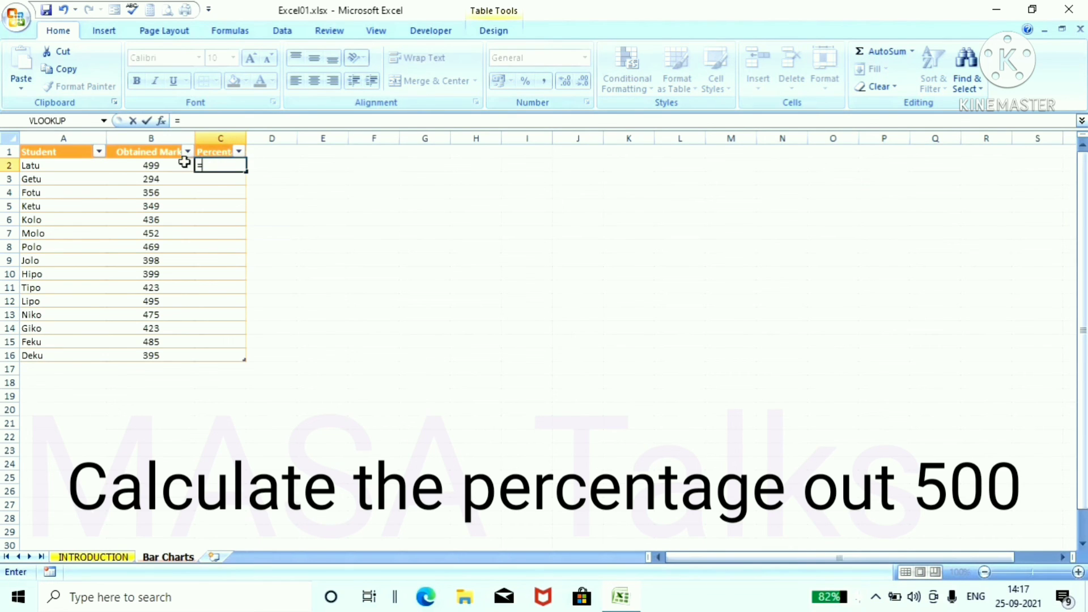
Enter =B2*100/500 so the Percentage column fills for every student
left_click(154, 168)
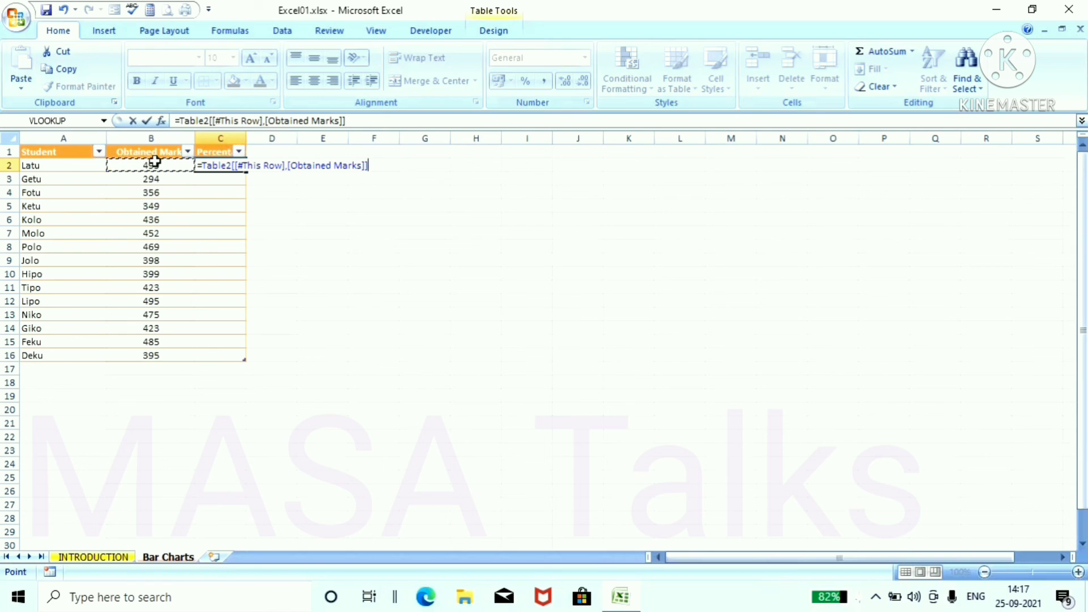
type("*")
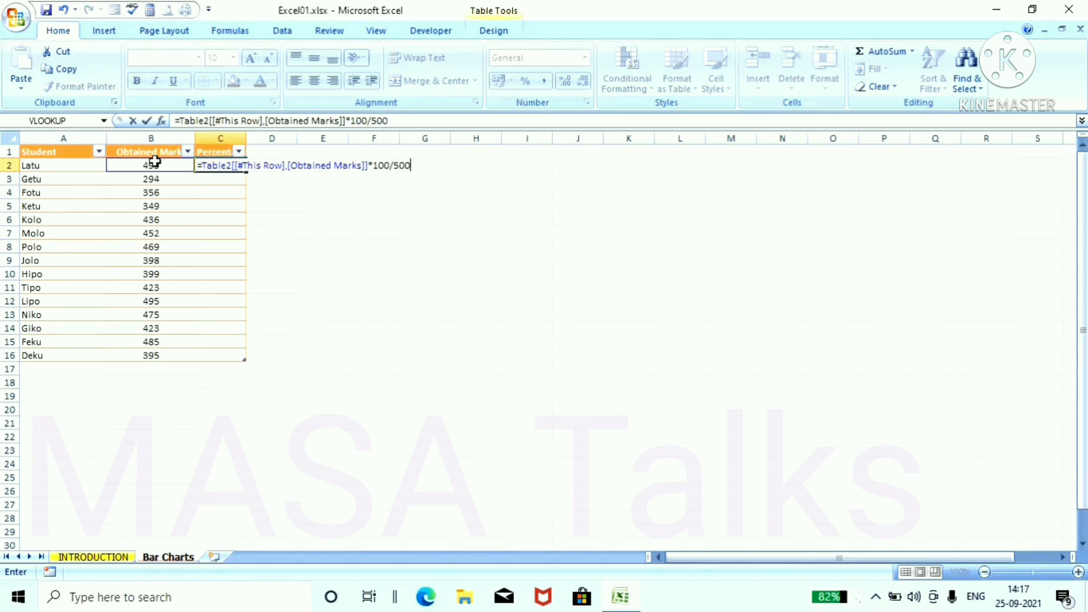
key("Return")
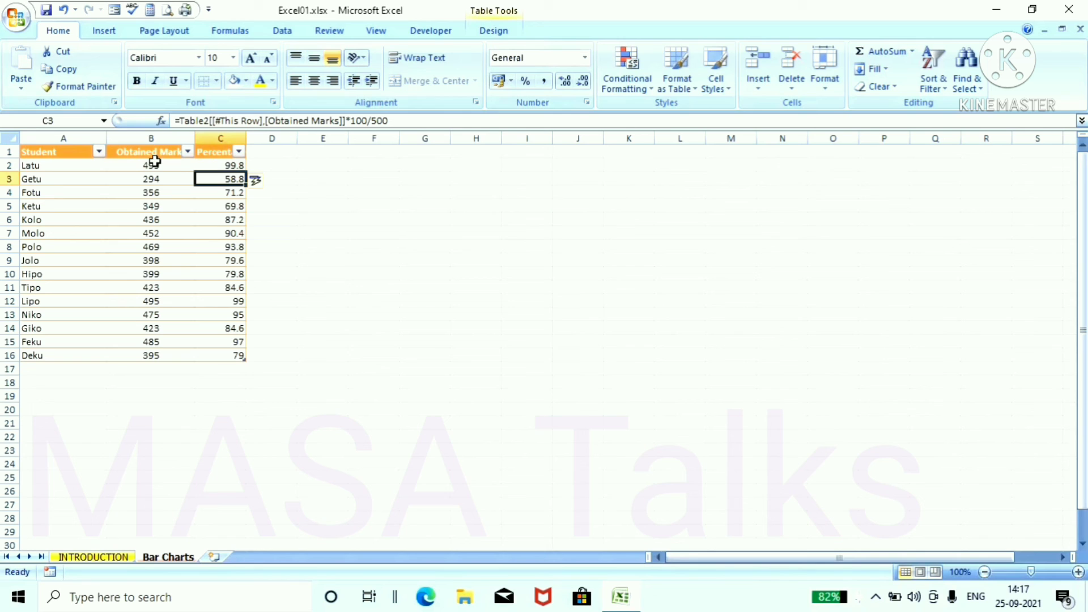
left_click(340, 205)
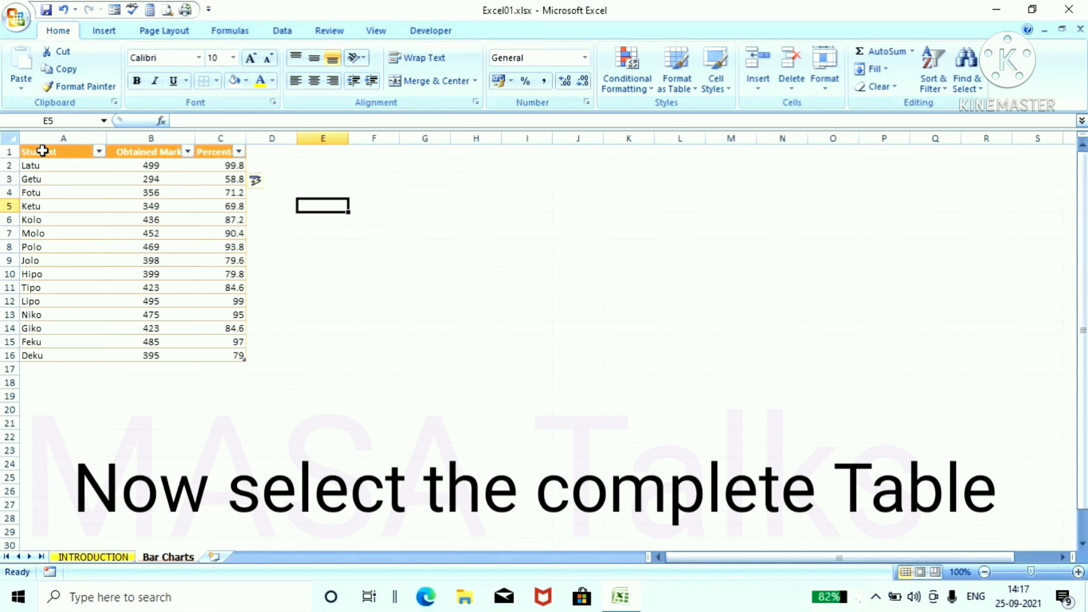
Insert a 2-D clustered column chart of A1:C16 comparing Obtained Marks and Percentage
left_click_drag(42, 150, 203, 349)
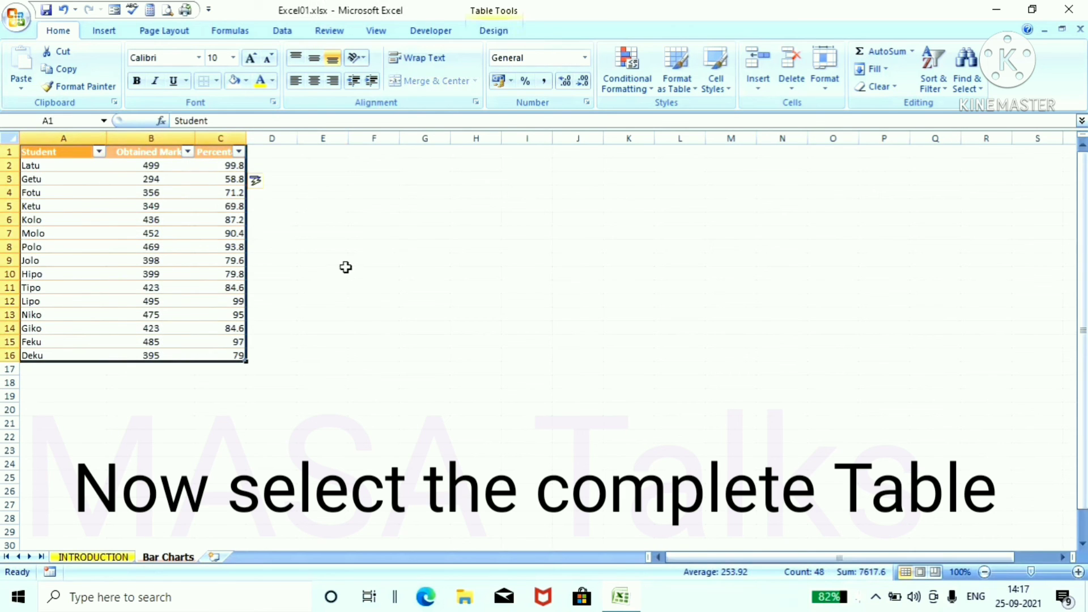
left_click(105, 33)
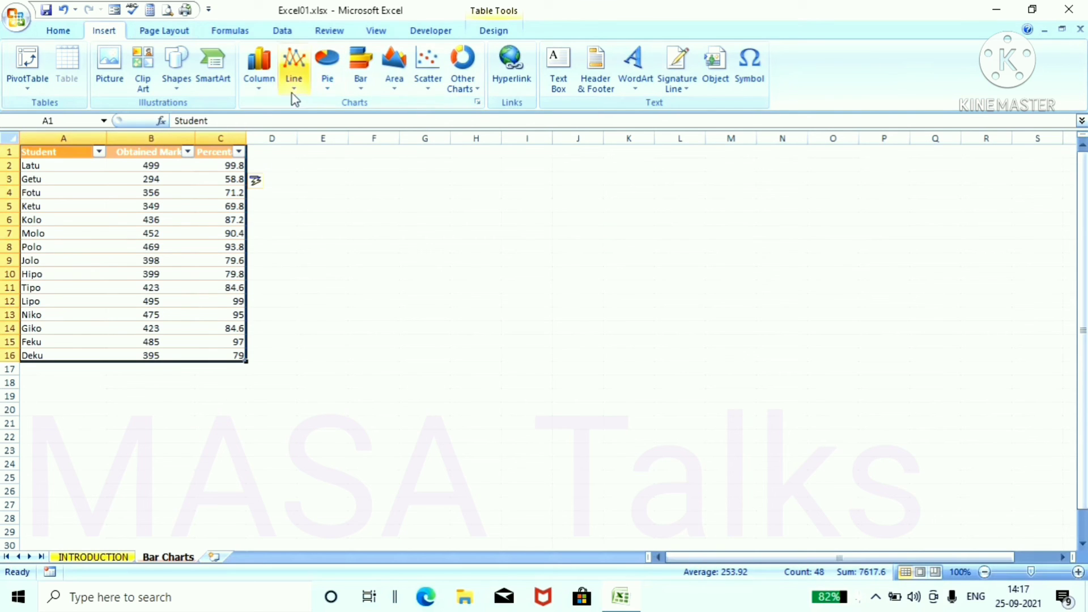
left_click(260, 92)
left_click(265, 143)
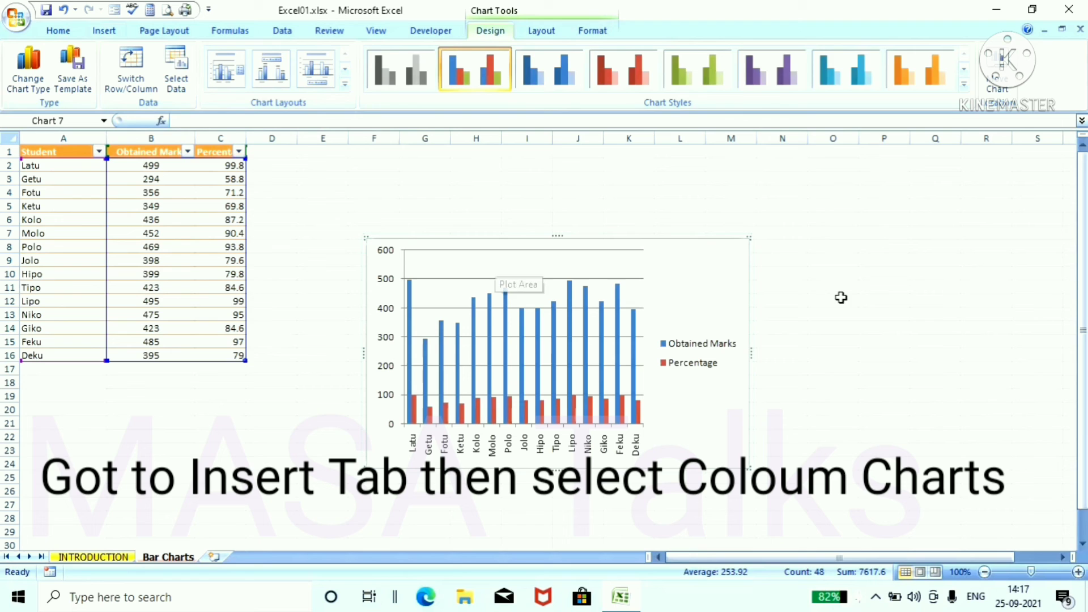
left_click(841, 297)
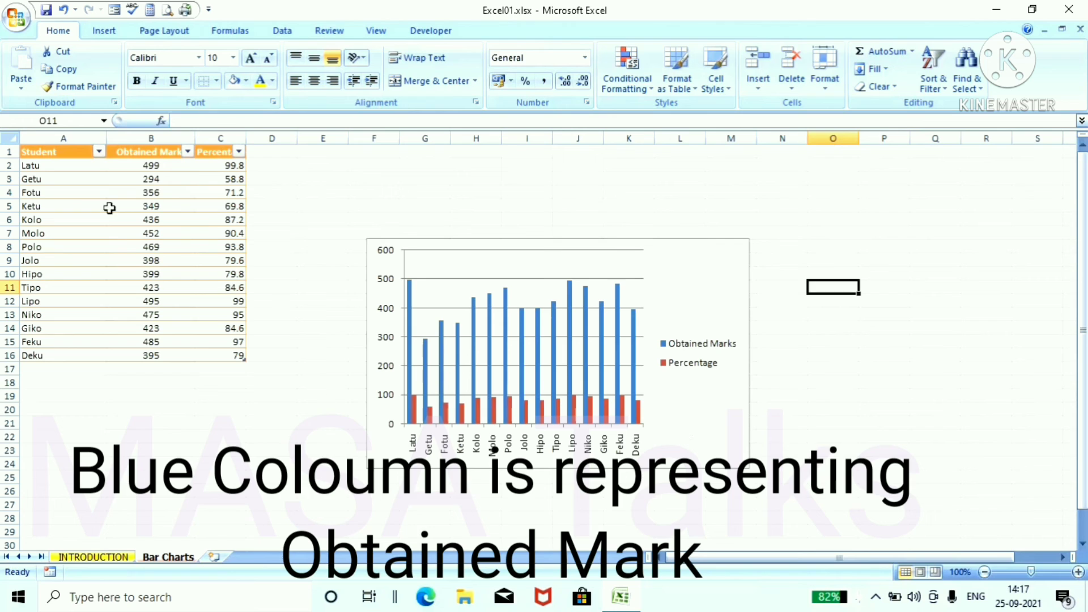
left_click(256, 468)
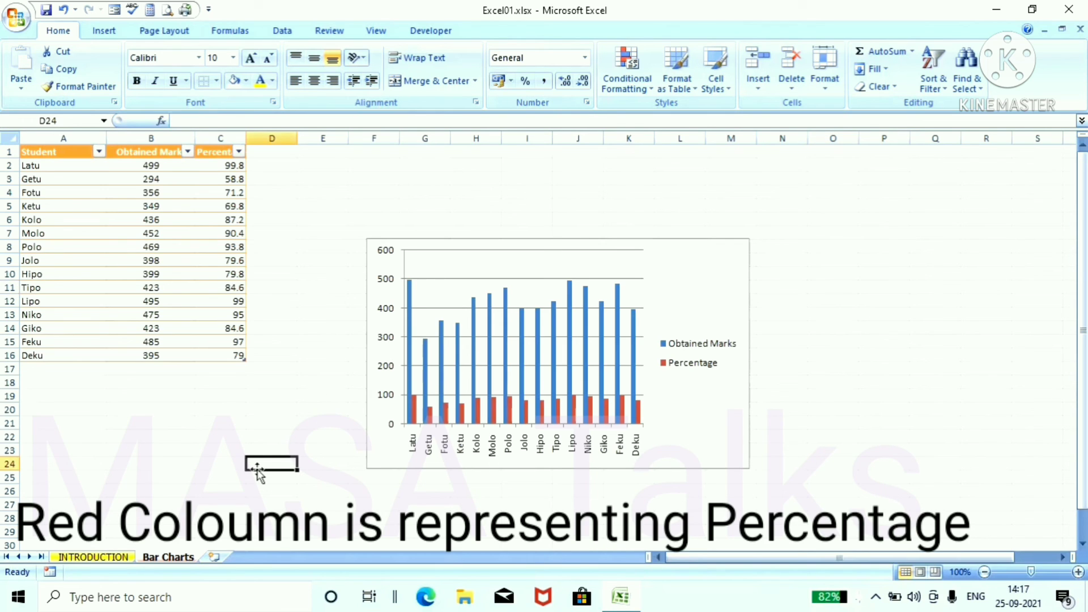